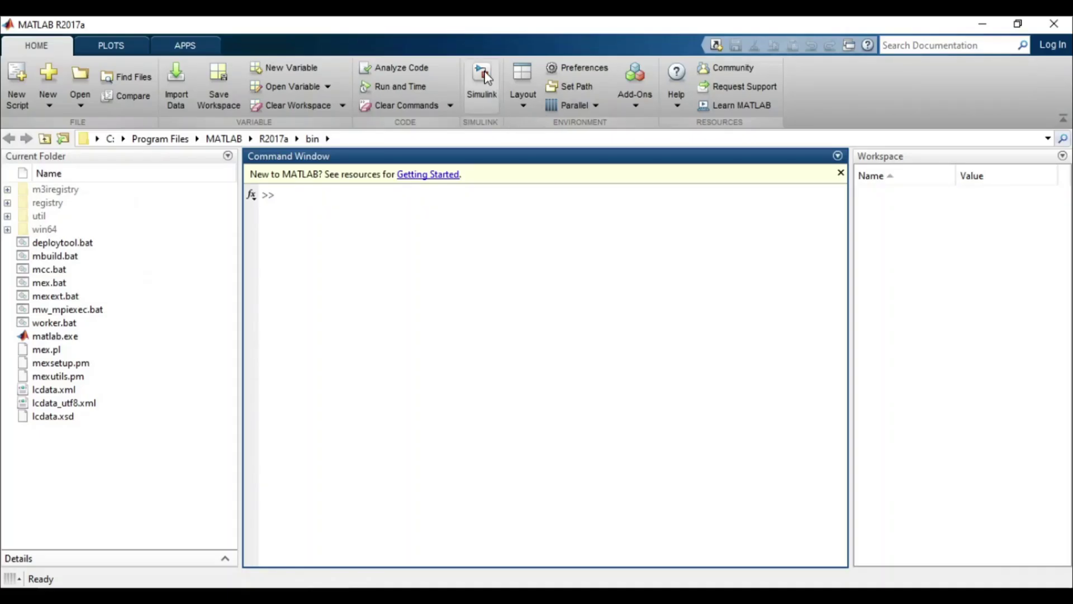
Start Simulink and create a blank model in a full-size window
{"action": "left_click", "coordinate": [484, 75]}
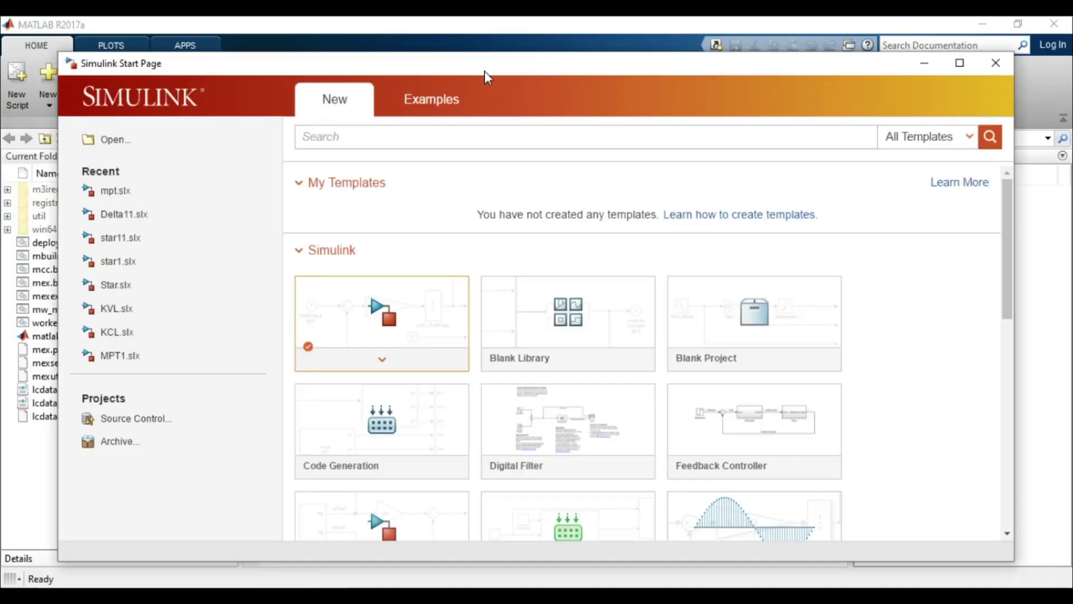
{"action": "left_click", "coordinate": [422, 333]}
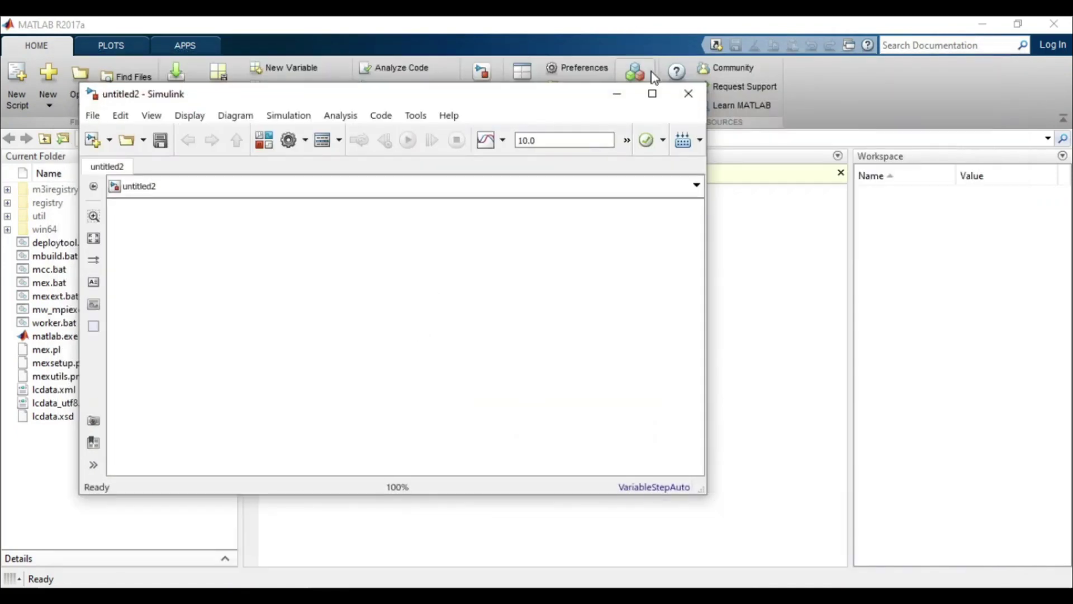
{"action": "left_click", "coordinate": [653, 93]}
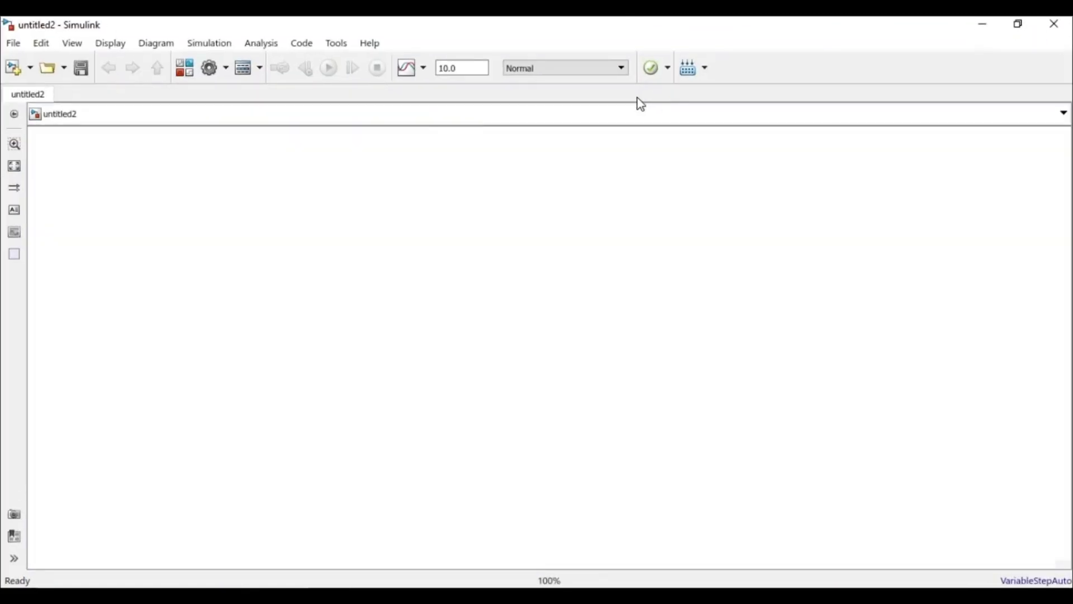
Open the block library at Simscape > Power Systems > Specialized Technology > Fundamental Blocks > Electrical Sources
{"action": "left_click", "coordinate": [186, 73]}
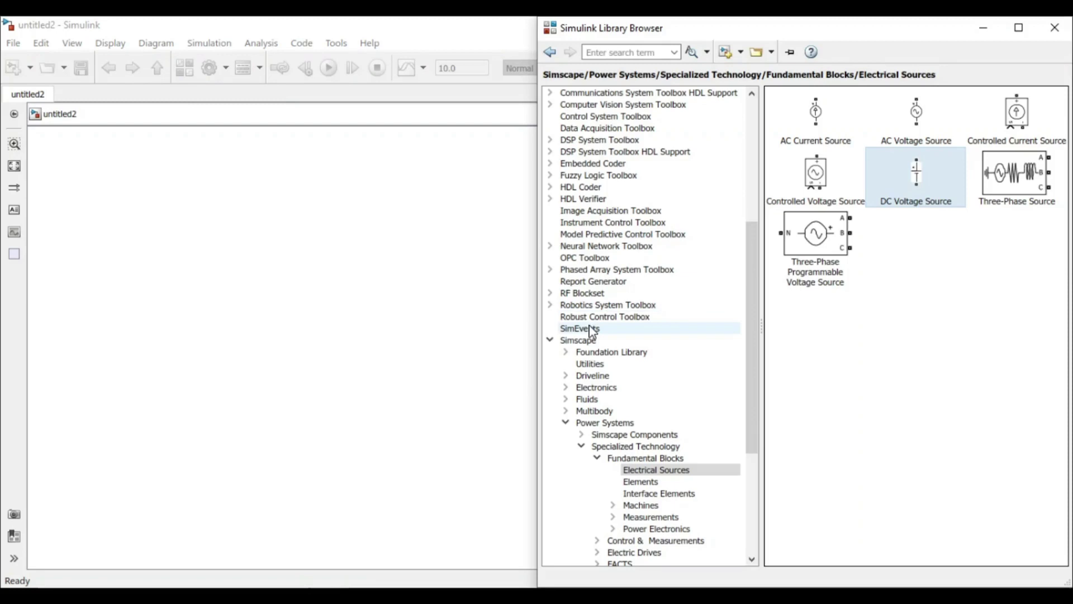
{"action": "left_click", "coordinate": [591, 340]}
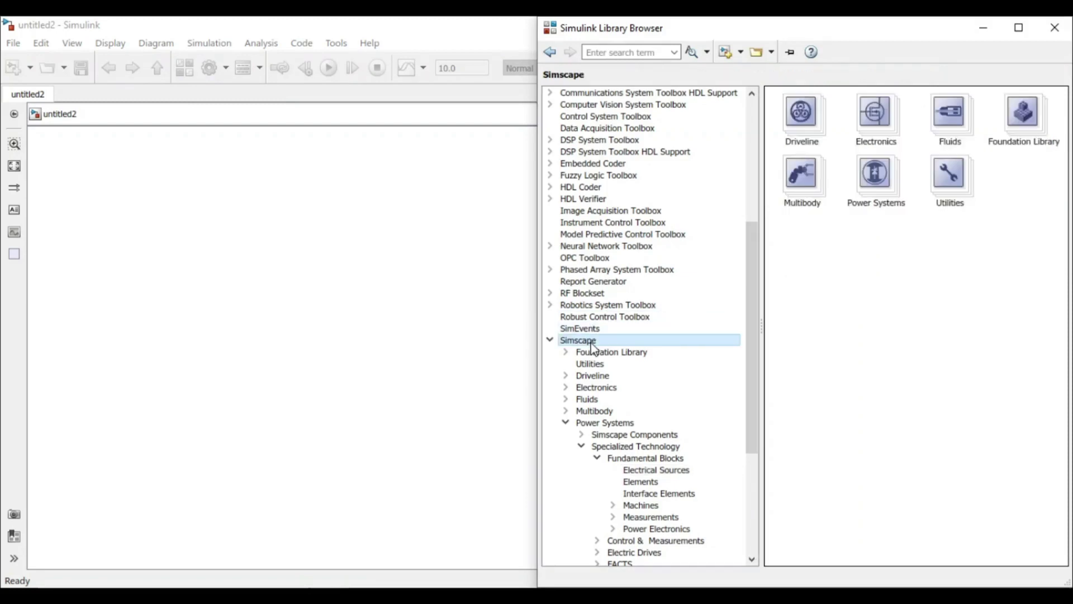
{"action": "double_click", "coordinate": [876, 173]}
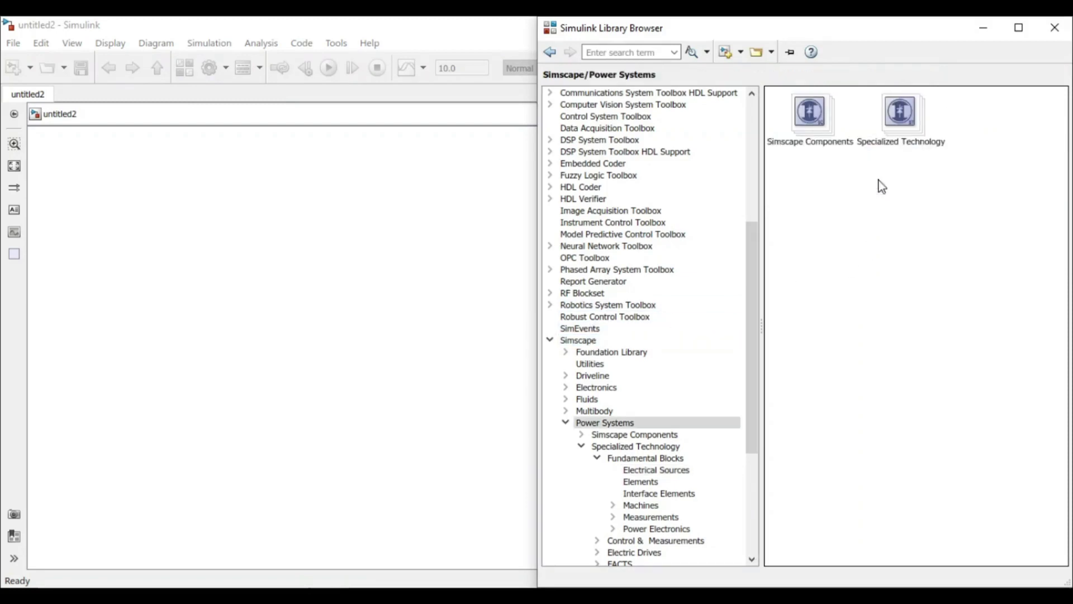
{"action": "double_click", "coordinate": [907, 113]}
{"action": "left_click", "coordinate": [831, 192]}
{"action": "double_click", "coordinate": [832, 193]}
{"action": "double_click", "coordinate": [807, 114]}
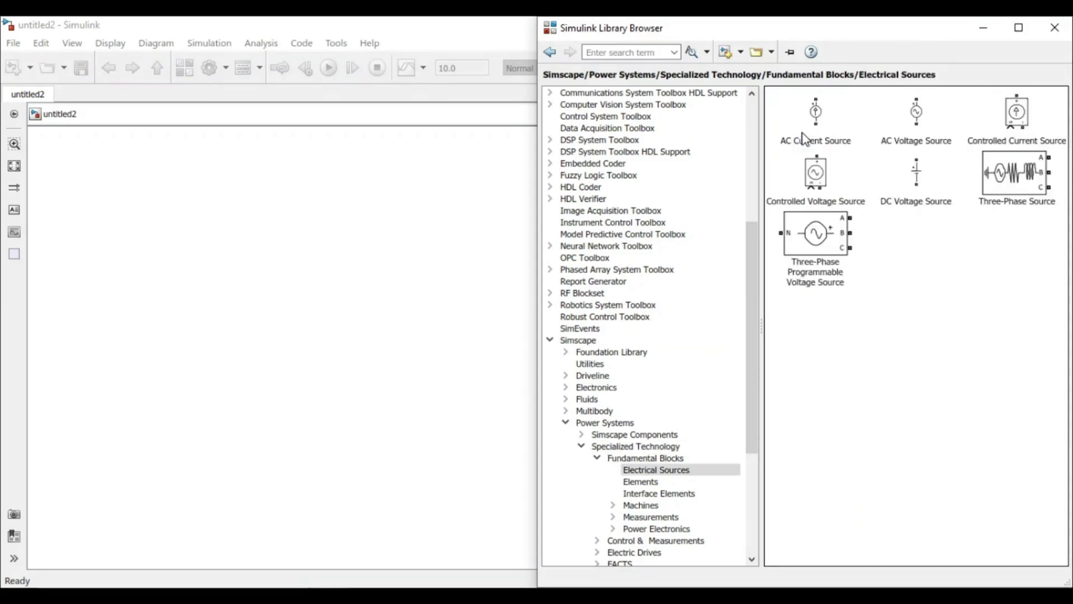
Add a DC Voltage Source to the model and place two copies of it in a row beside it
{"action": "left_click", "coordinate": [915, 178]}
{"action": "left_click_drag", "start_coordinate": [381, 351], "coordinate": [127, 342]}
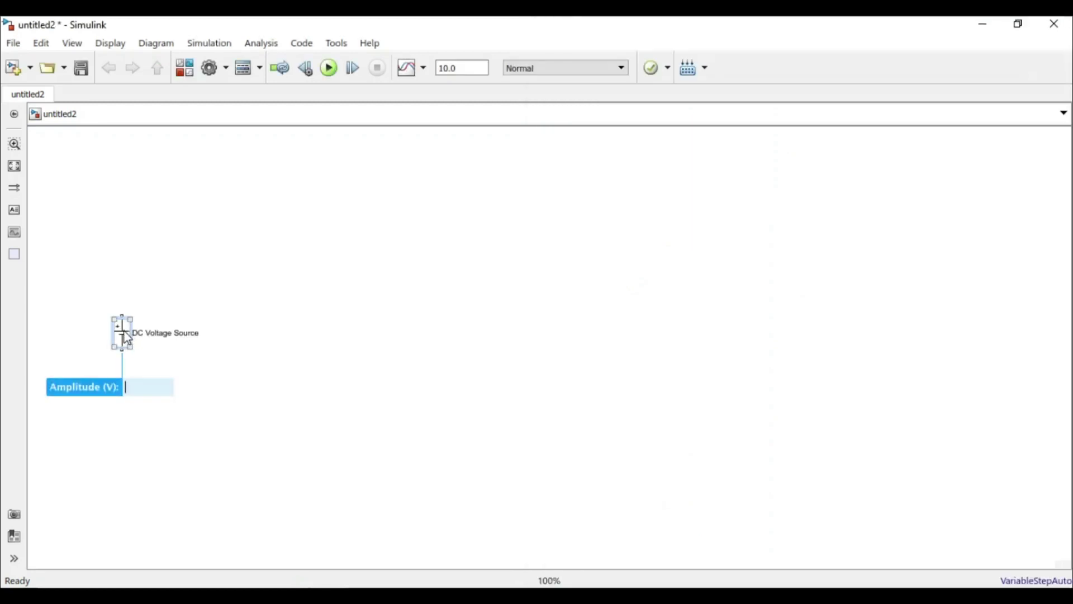
{"action": "left_click_drag", "start_coordinate": [127, 339], "coordinate": [384, 347]}
{"action": "left_click", "coordinate": [267, 330]}
Set the amplitude of DC Voltage Source1 to 200 V
{"action": "left_click", "coordinate": [228, 345]}
{"action": "double_click", "coordinate": [229, 345]}
{"action": "left_click", "coordinate": [311, 347]}
{"action": "left_click_drag", "start_coordinate": [266, 348], "coordinate": [295, 346]}
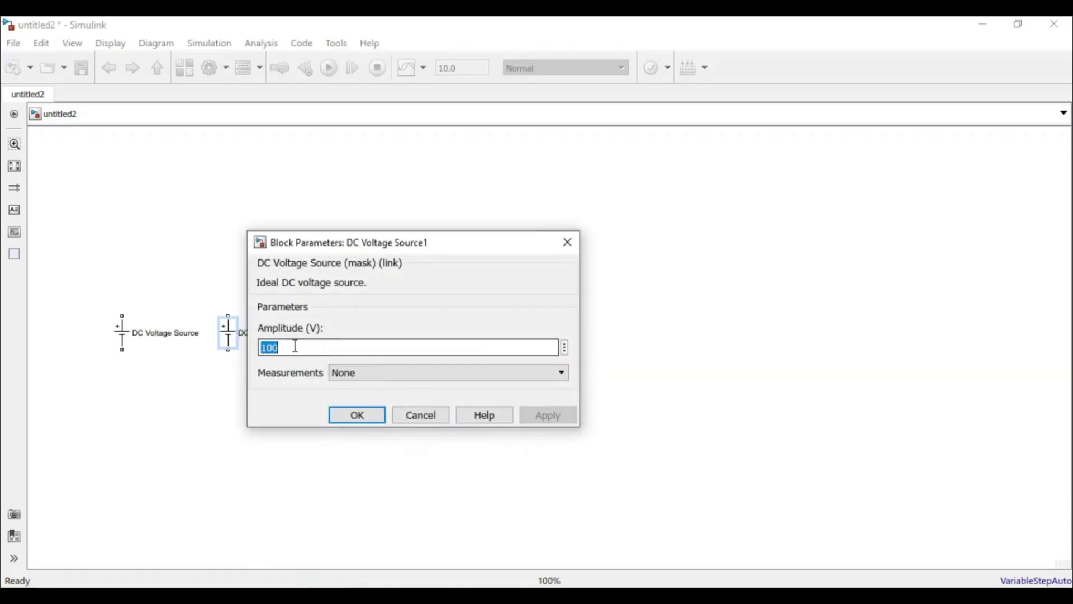
{"action": "type", "text": "2"}
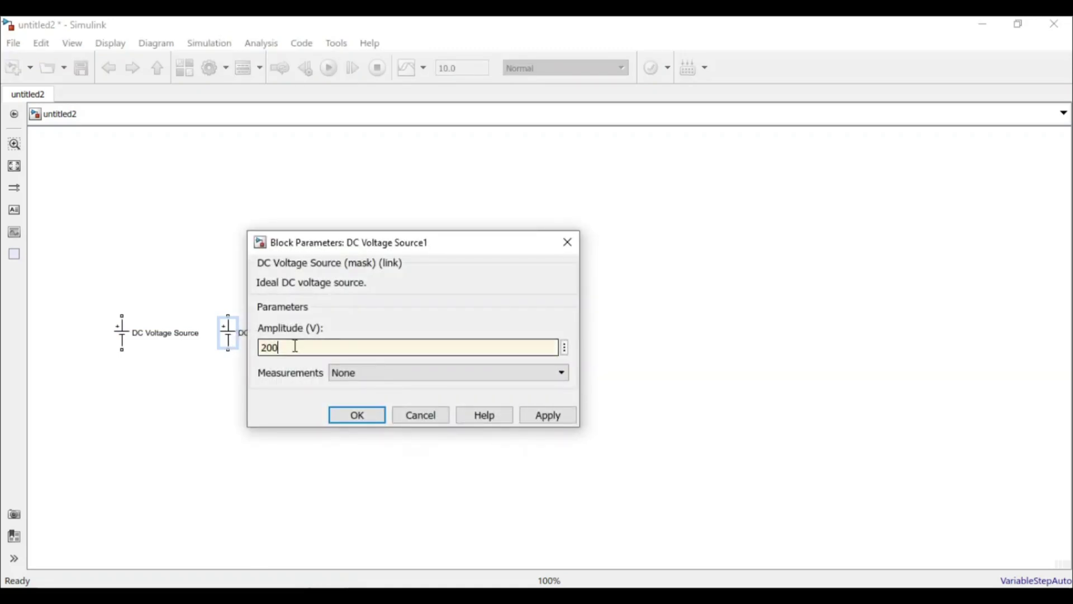
{"action": "left_click", "coordinate": [369, 418]}
Set the amplitude of DC Voltage Source2 to 300 V
{"action": "double_click", "coordinate": [382, 339]}
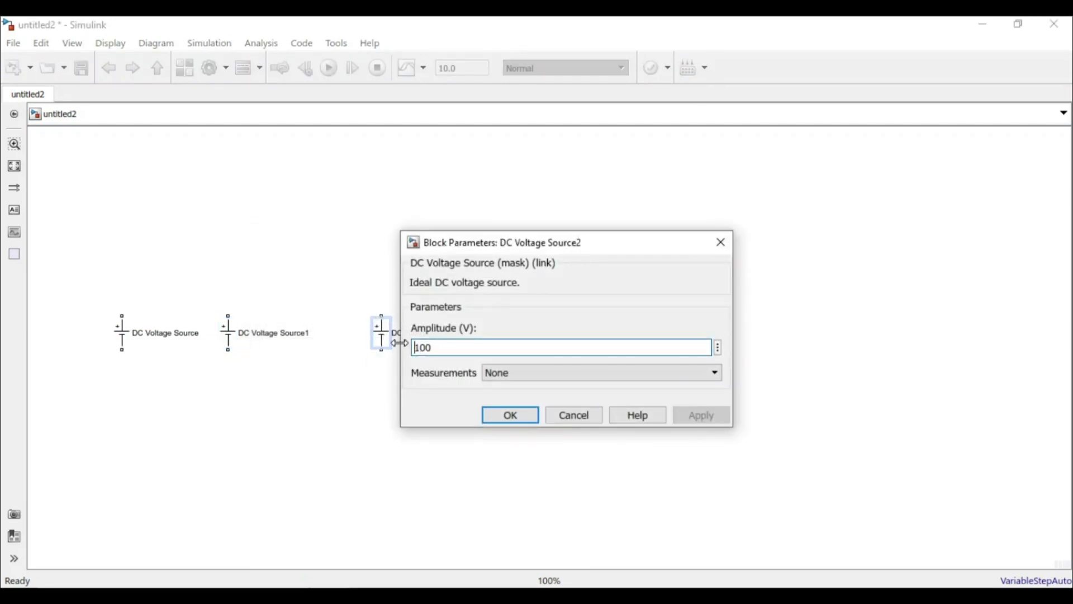
{"action": "key", "text": "Delete"}
{"action": "key", "text": "Delete"}
{"action": "key", "text": "Delete"}
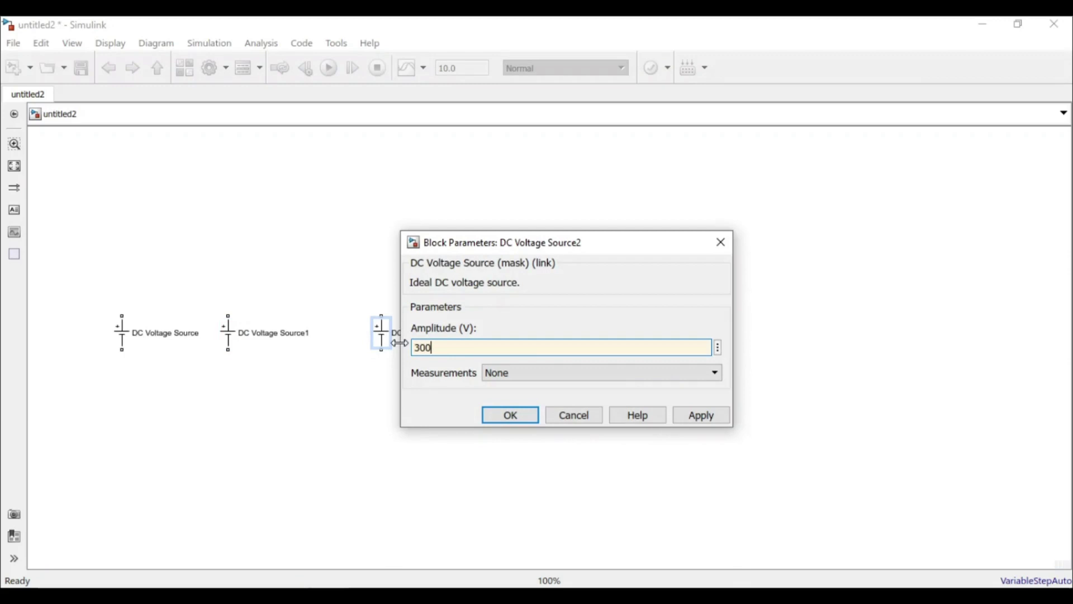
{"action": "left_click", "coordinate": [706, 418]}
{"action": "left_click", "coordinate": [525, 417]}
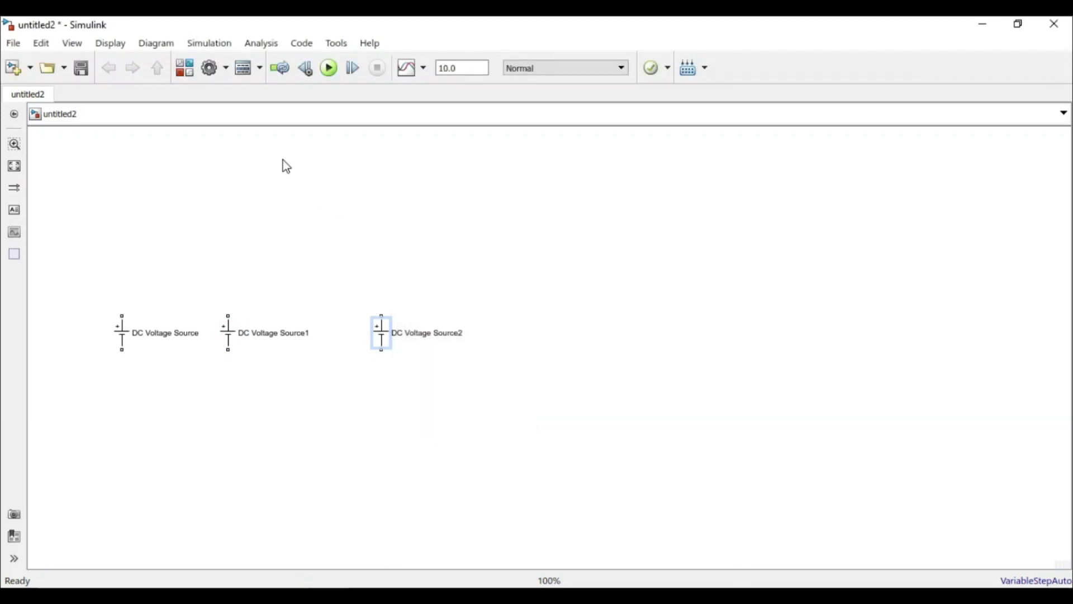
Add a Series RLC Branch from the Elements library above the first two voltage sources
{"action": "left_click", "coordinate": [192, 76]}
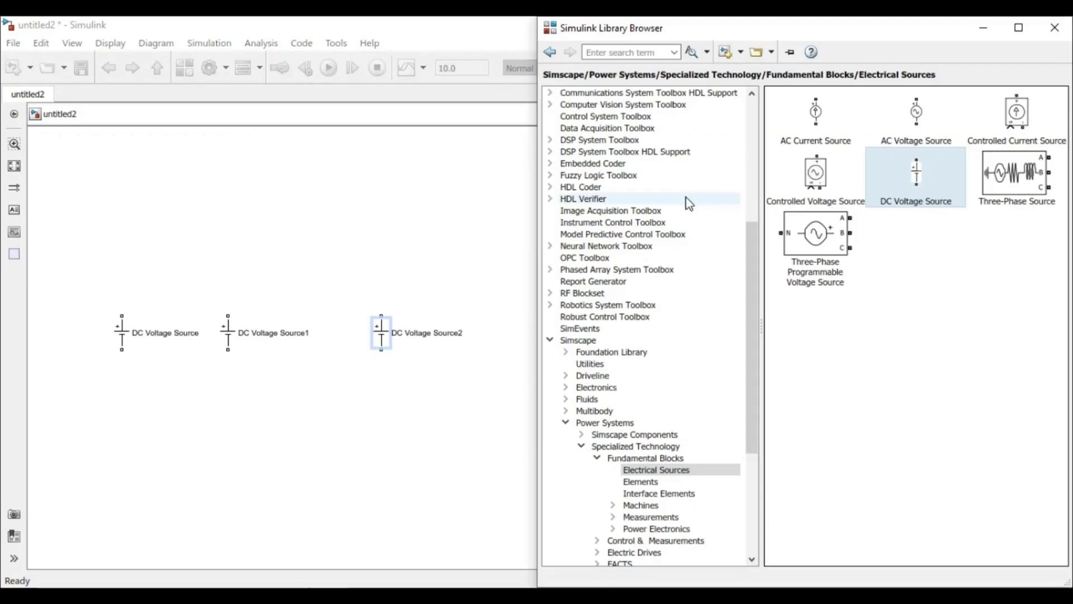
{"action": "left_click", "coordinate": [665, 483]}
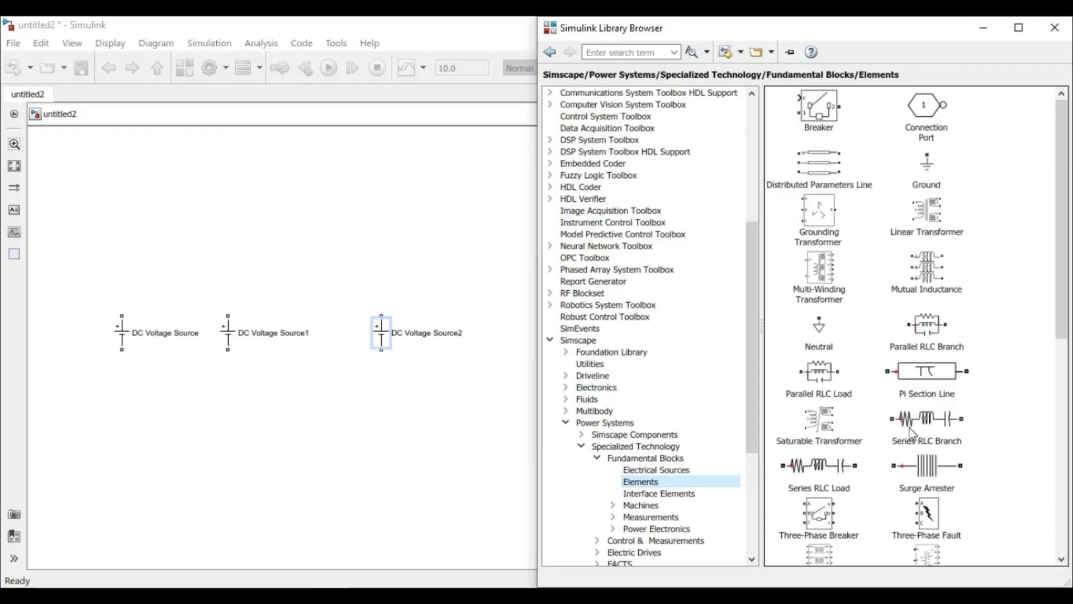
{"action": "left_click", "coordinate": [945, 426]}
{"action": "left_click_drag", "start_coordinate": [945, 427], "coordinate": [206, 250]}
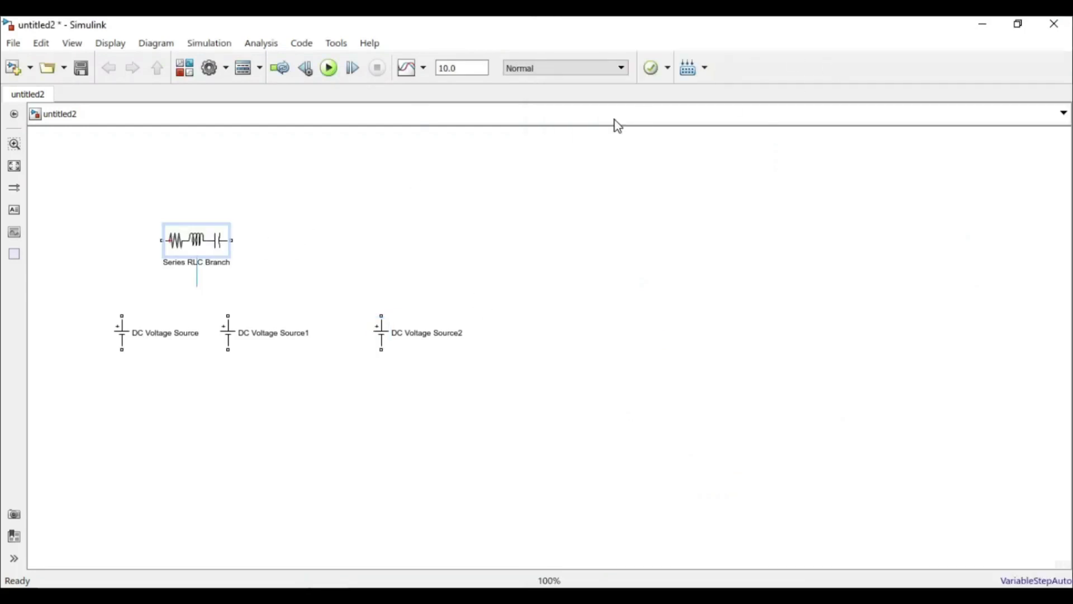
Change the Series RLC Branch's branch type to R
{"action": "left_click", "coordinate": [223, 239]}
{"action": "double_click", "coordinate": [196, 246]}
{"action": "left_click", "coordinate": [459, 178]}
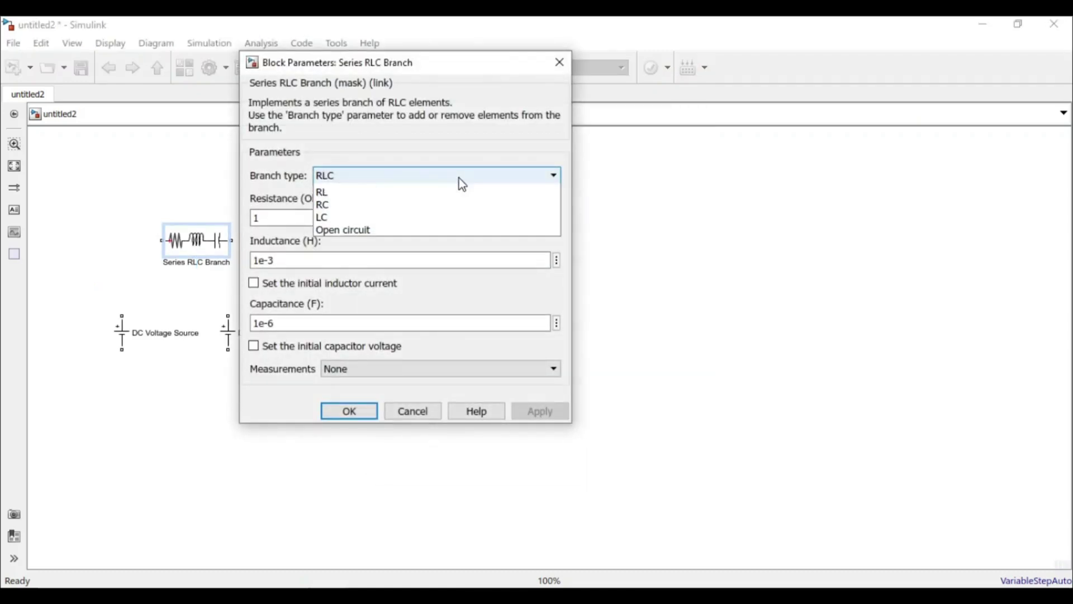
{"action": "left_click", "coordinate": [449, 203]}
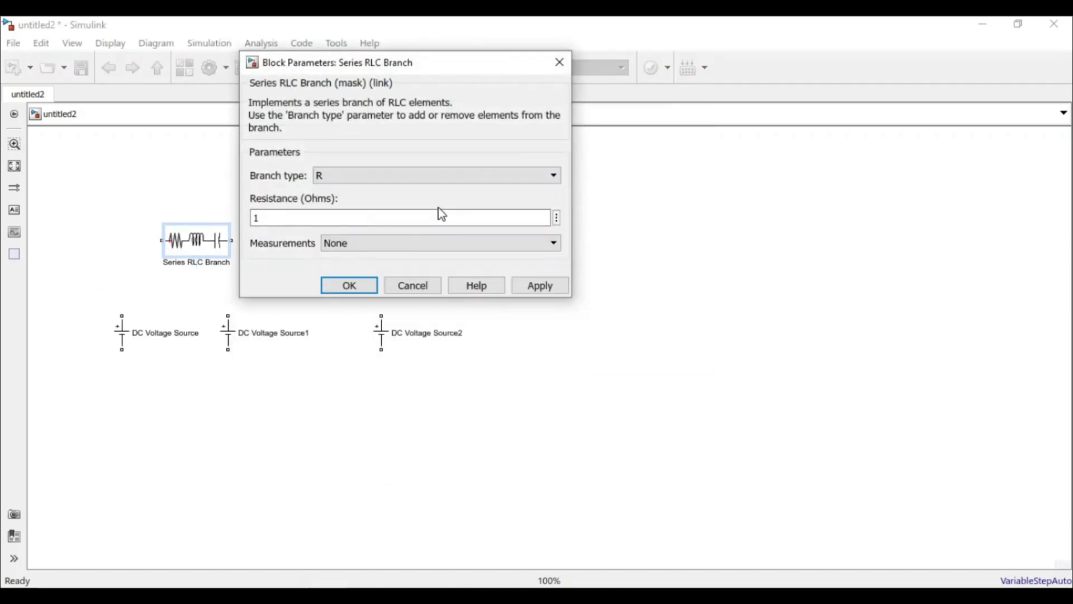
{"action": "left_click", "coordinate": [552, 293]}
{"action": "left_click", "coordinate": [364, 288]}
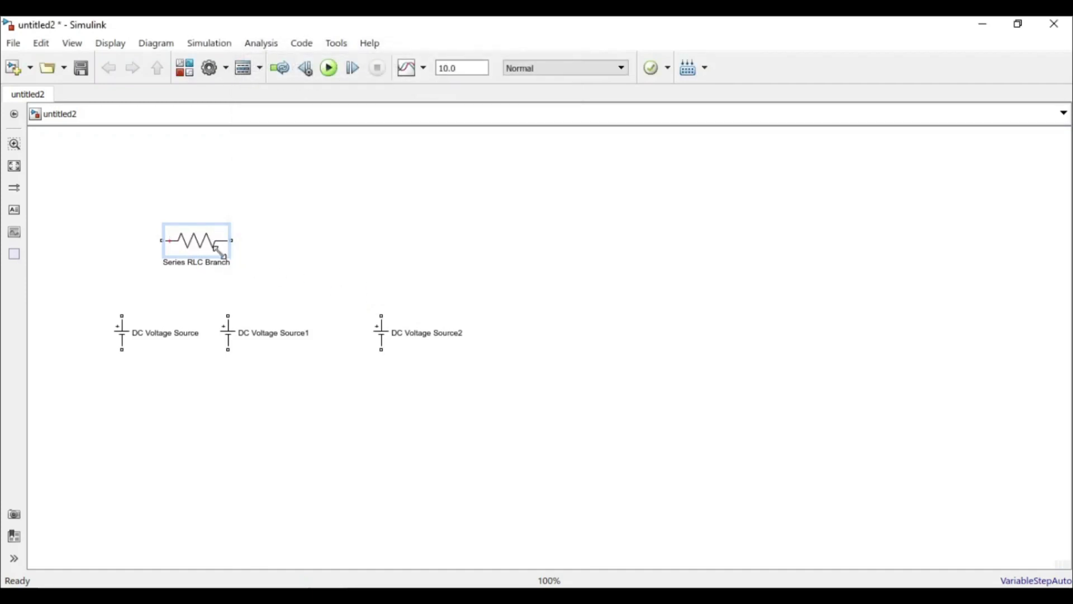
Place three copies of the resistor in a row and rotate the last copy clockwise
{"action": "left_click_drag", "start_coordinate": [212, 253], "coordinate": [539, 253]}
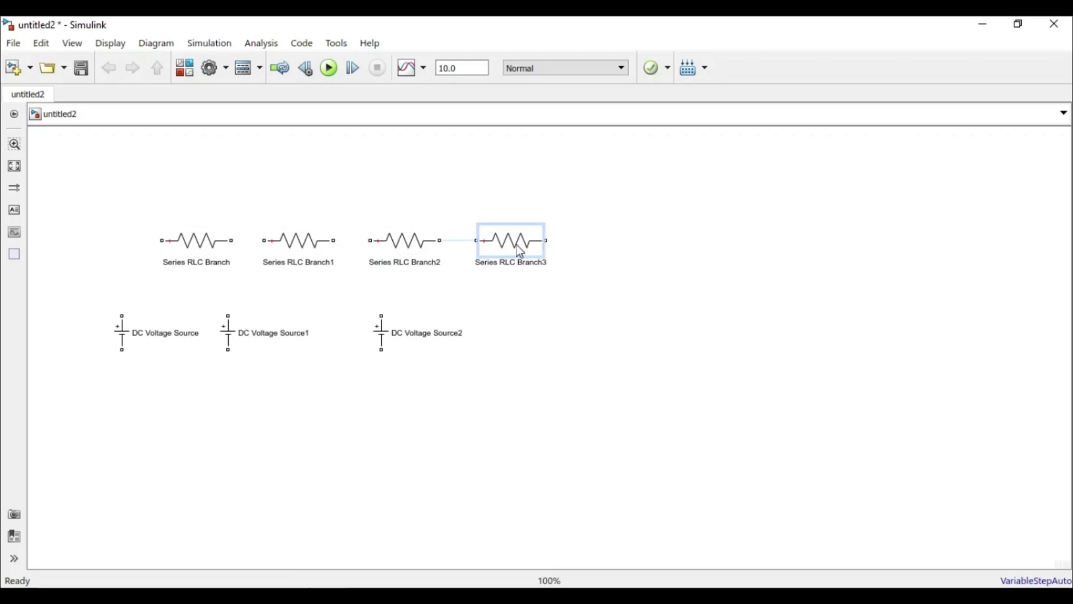
{"action": "right_click", "coordinate": [511, 302]}
{"action": "mouse_move", "coordinate": [632, 270]}
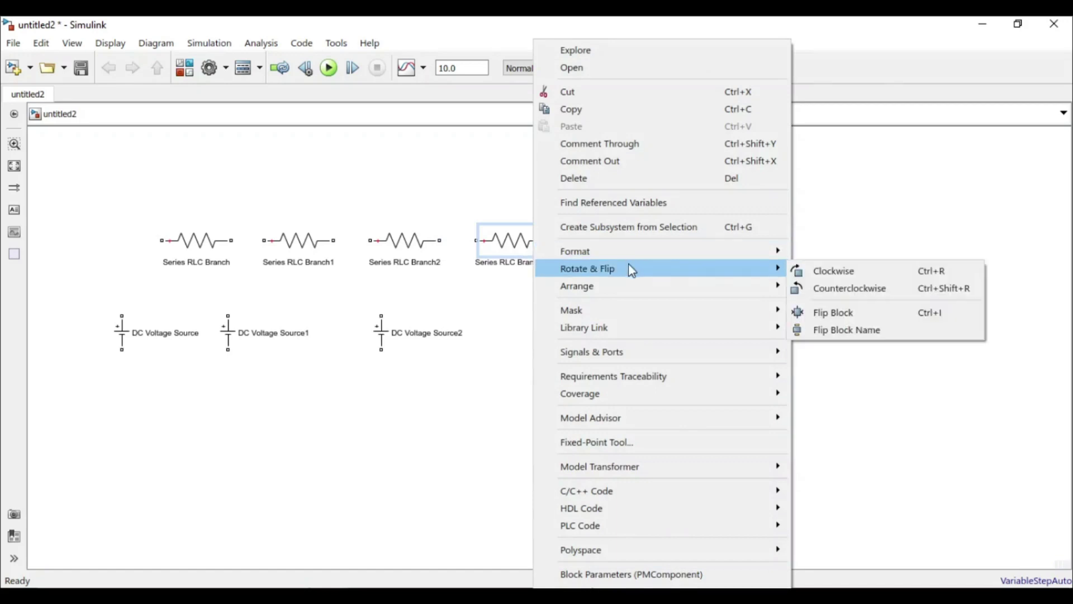
{"action": "left_click", "coordinate": [815, 272]}
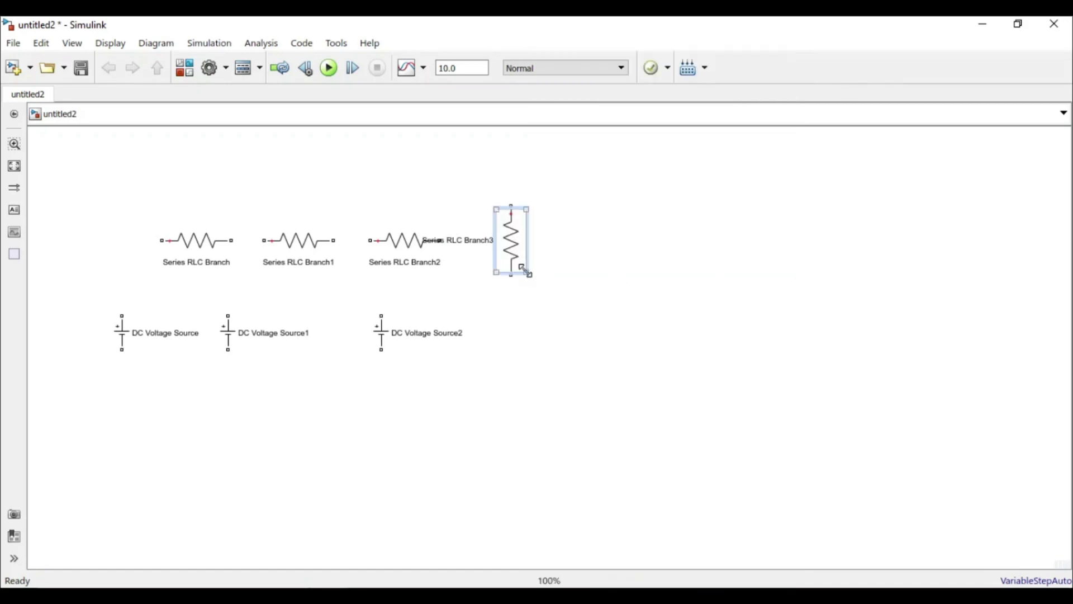
Spread the three horizontal resistors out at staggered heights above the voltage sources
{"action": "left_click_drag", "start_coordinate": [405, 242], "coordinate": [398, 194]}
{"action": "left_click", "coordinate": [309, 234]}
{"action": "left_click_drag", "start_coordinate": [302, 249], "coordinate": [294, 221]}
{"action": "left_click", "coordinate": [209, 240]}
{"action": "left_click_drag", "start_coordinate": [210, 239], "coordinate": [171, 231]}
Bring the first voltage source and Series RLC Branch together and wire the source's positive terminal to the resistor
{"action": "left_click", "coordinate": [119, 339]}
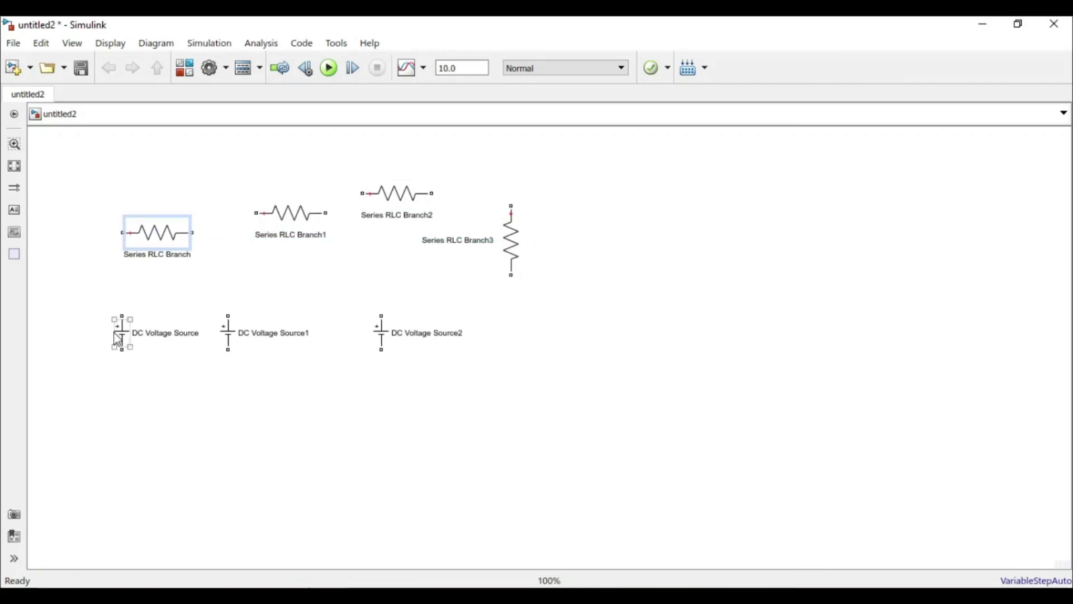
{"action": "left_click_drag", "start_coordinate": [119, 338], "coordinate": [97, 351]}
{"action": "left_click", "coordinate": [166, 248]}
{"action": "left_click_drag", "start_coordinate": [166, 247], "coordinate": [168, 309]}
{"action": "mouse_move", "coordinate": [98, 325]}
{"action": "left_mouse_down"}
{"action": "mouse_move", "coordinate": [100, 305]}
{"action": "mouse_move", "coordinate": [136, 298]}
{"action": "left_mouse_up"}
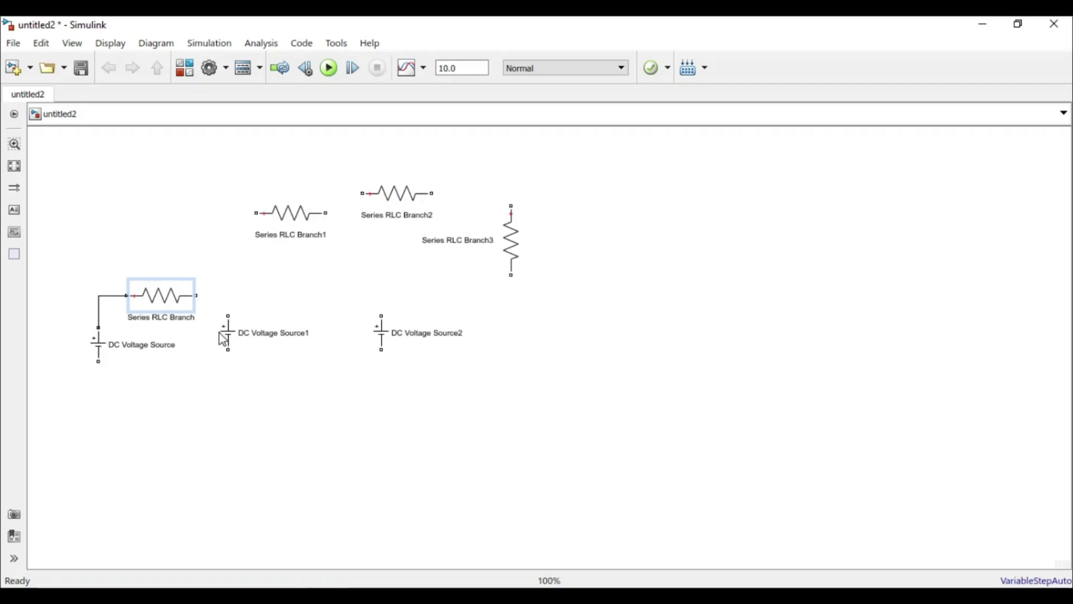
Shift DC Voltage Source1 slightly and wire it to the first resistor and the first source to close the loop
{"action": "left_click_drag", "start_coordinate": [224, 339], "coordinate": [245, 343]}
{"action": "left_click_drag", "start_coordinate": [247, 327], "coordinate": [197, 295]}
{"action": "left_click_drag", "start_coordinate": [98, 362], "coordinate": [247, 363]}
Move Series RLC Branch1 down level with the first resistor and DC Voltage Source2 farther out, and wire them together
{"action": "left_click_drag", "start_coordinate": [381, 316], "coordinate": [333, 287]}
{"action": "left_click", "coordinate": [301, 231]}
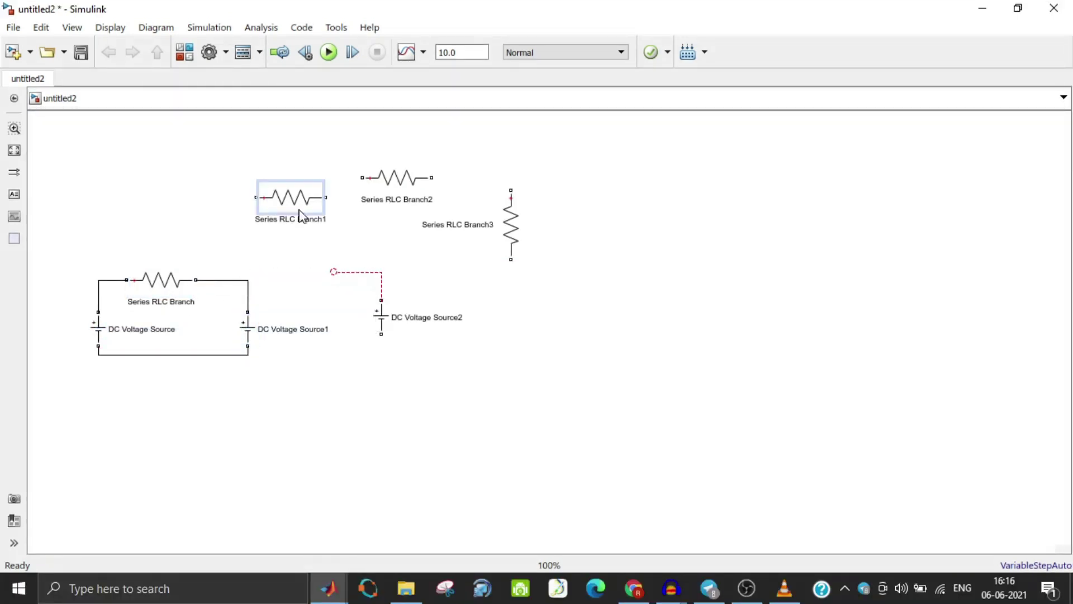
{"action": "left_click_drag", "start_coordinate": [300, 215], "coordinate": [305, 298]}
{"action": "left_click_drag", "start_coordinate": [381, 319], "coordinate": [459, 330]}
{"action": "left_click_drag", "start_coordinate": [291, 279], "coordinate": [386, 280]}
Connect the vertical resistor and DC Voltage Source1 as parallel branches, with Series RLC Branch2 between their upper nodes
{"action": "left_click_drag", "start_coordinate": [248, 329], "coordinate": [302, 329]}
{"action": "left_click_drag", "start_coordinate": [511, 223], "coordinate": [248, 310]}
{"action": "left_click_drag", "start_coordinate": [218, 354], "coordinate": [220, 399]}
{"action": "left_click_drag", "start_coordinate": [248, 283], "coordinate": [239, 317]}
{"action": "left_click_drag", "start_coordinate": [240, 382], "coordinate": [240, 397]}
{"action": "left_click_drag", "start_coordinate": [302, 329], "coordinate": [302, 345]}
{"action": "left_click_drag", "start_coordinate": [350, 279], "coordinate": [305, 281]}
{"action": "left_click", "coordinate": [302, 397]}
{"action": "left_click_drag", "start_coordinate": [303, 345], "coordinate": [331, 342]}
{"action": "left_click_drag", "start_coordinate": [397, 178], "coordinate": [288, 305]}
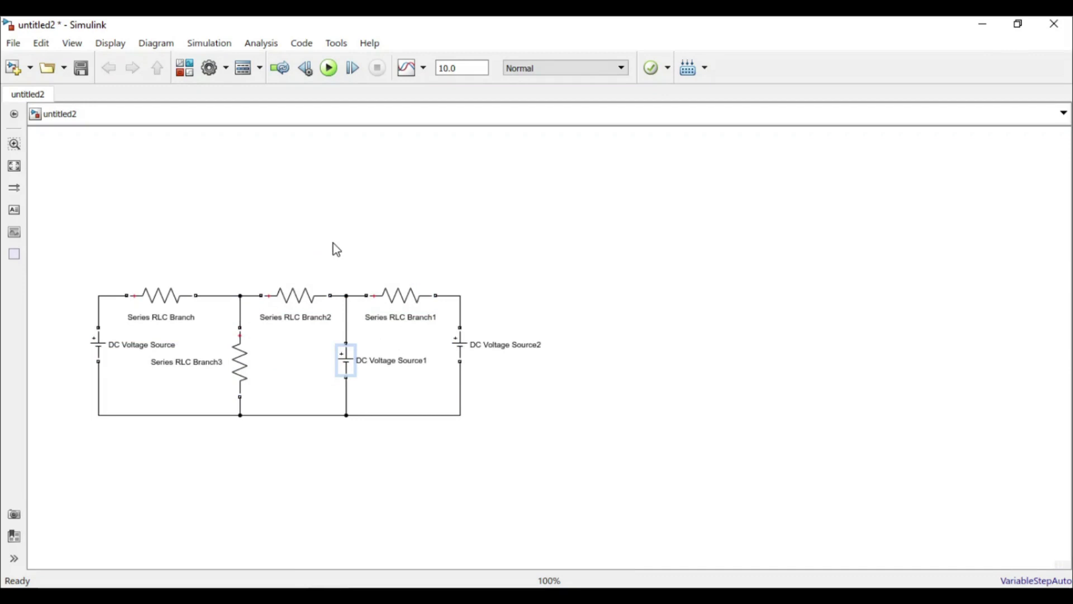
Shrink the vertical resistor, Series RLC Branch3, and set its resistance to 2 ohms
{"action": "left_click", "coordinate": [241, 345]}
{"action": "left_click_drag", "start_coordinate": [252, 329], "coordinate": [247, 349]}
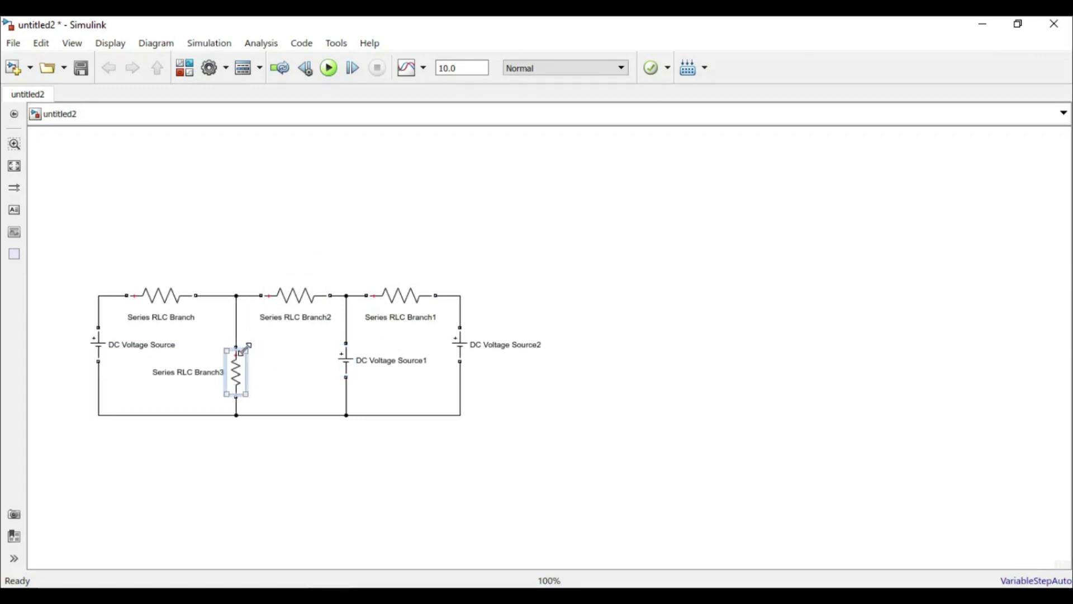
{"action": "double_click", "coordinate": [237, 380]}
{"action": "left_click", "coordinate": [297, 408]}
{"action": "type", "text": "2"}
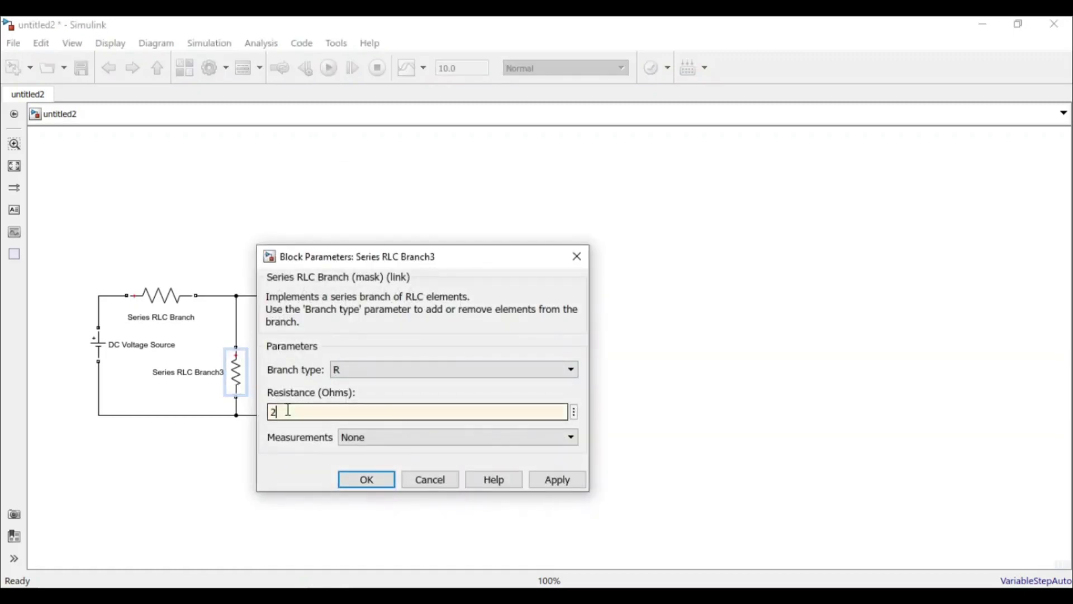
{"action": "left_click", "coordinate": [369, 485]}
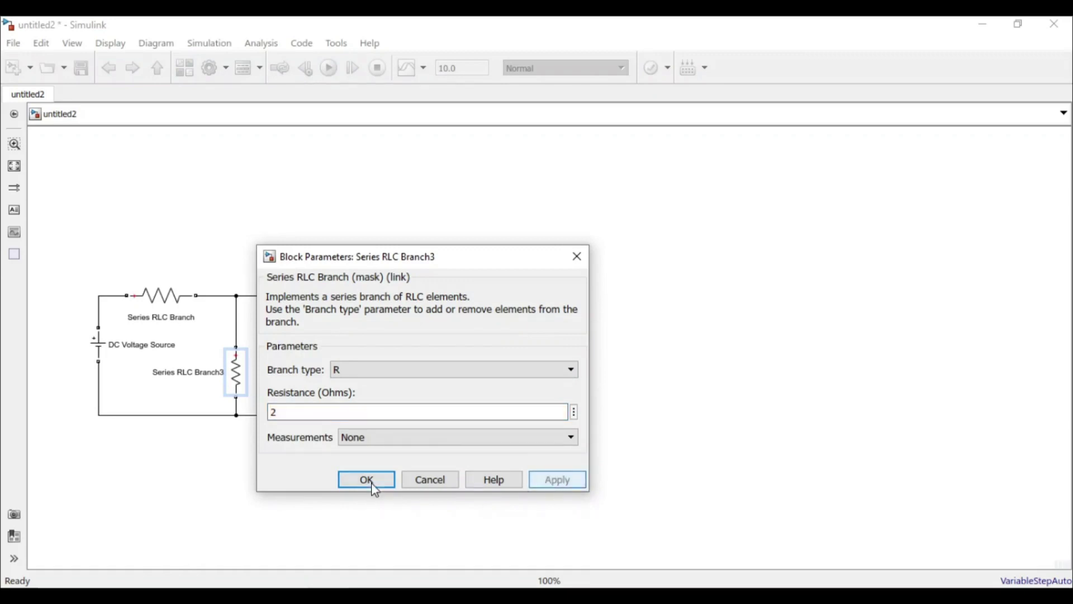
Set the resistance of Series RLC Branch2 to 5 ohms
{"action": "left_click", "coordinate": [307, 306]}
{"action": "double_click", "coordinate": [306, 305]}
{"action": "double_click", "coordinate": [385, 333]}
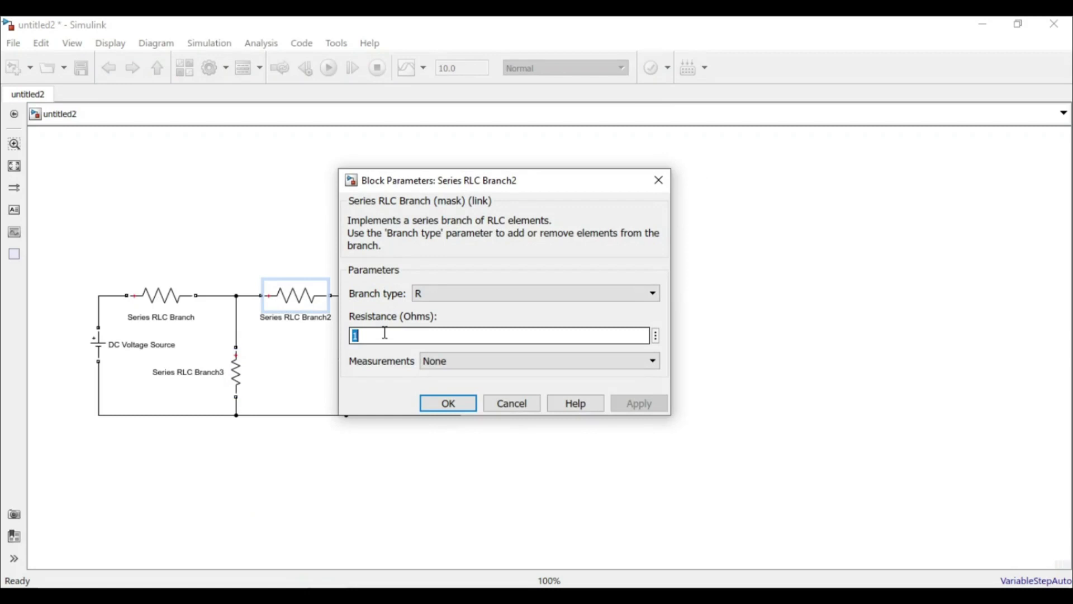
{"action": "type", "text": "5"}
{"action": "left_click", "coordinate": [642, 405]}
{"action": "left_click", "coordinate": [468, 405]}
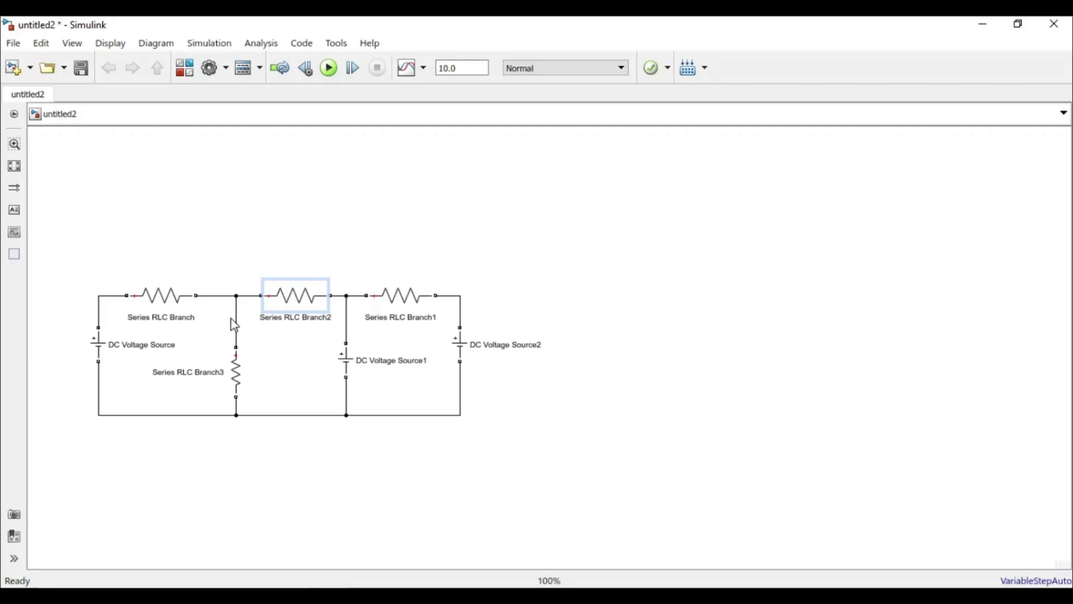
Add a Current Measurement block above Series RLC Branch2 and rotate it clockwise
{"action": "left_click", "coordinate": [304, 239]}
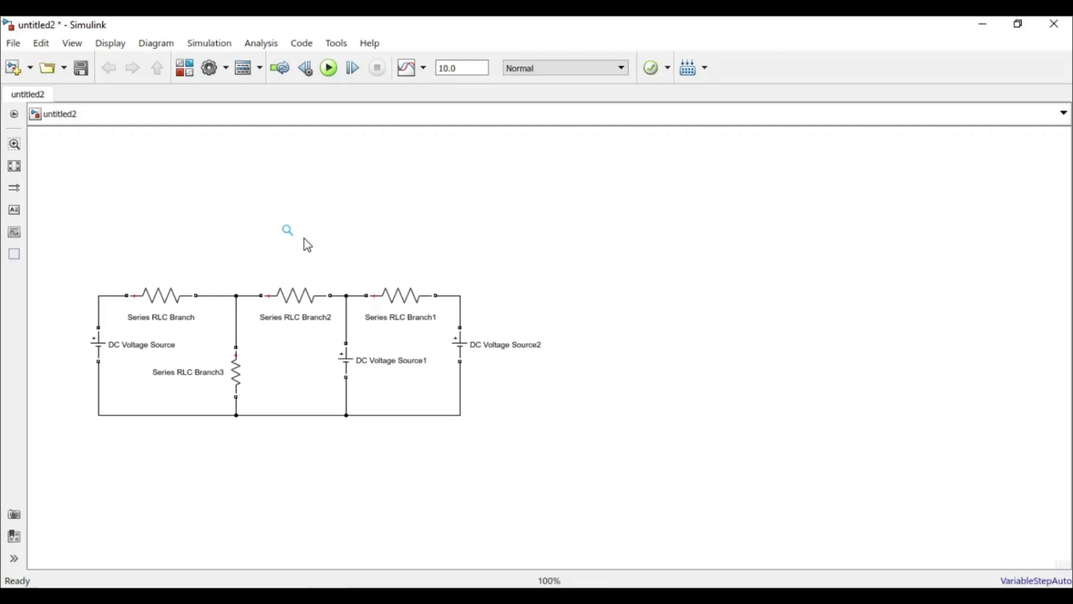
{"action": "type", "text": "curren"}
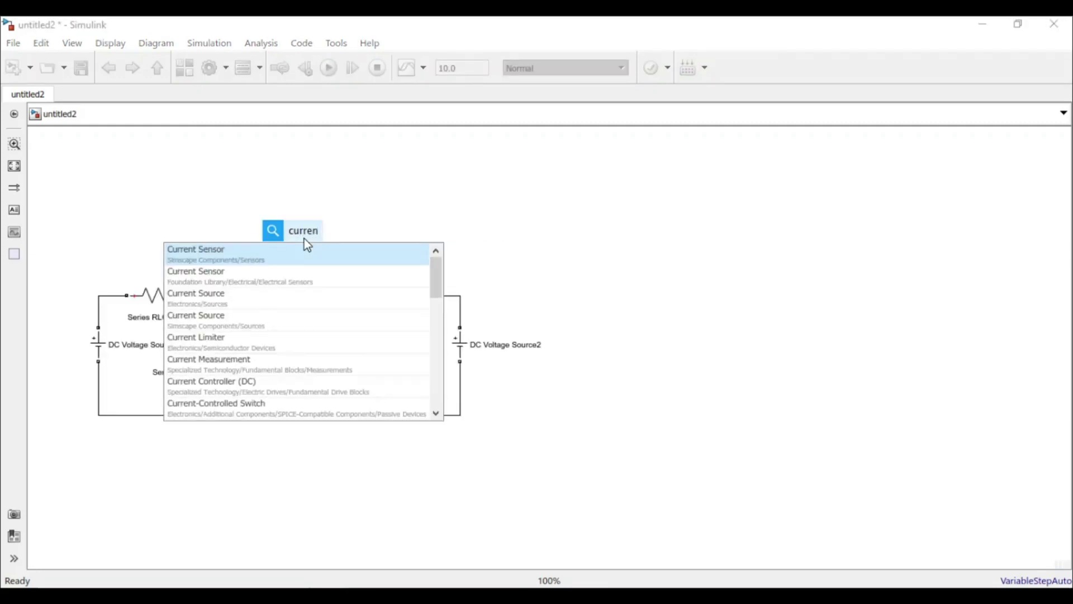
{"action": "left_click", "coordinate": [271, 370]}
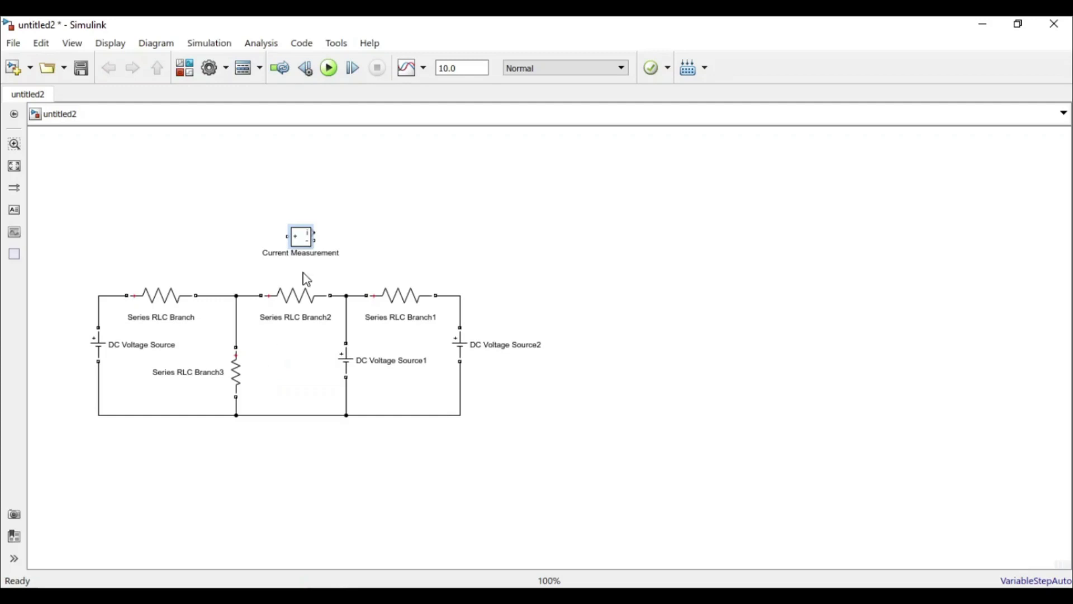
{"action": "right_click", "coordinate": [305, 246]}
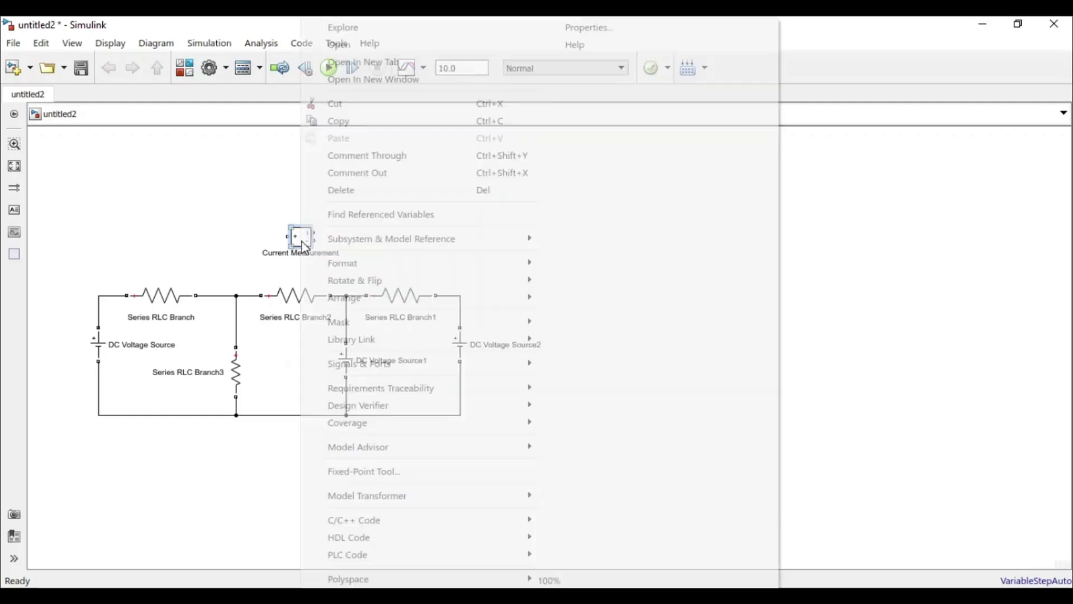
{"action": "mouse_move", "coordinate": [459, 281]}
{"action": "left_click", "coordinate": [581, 283]}
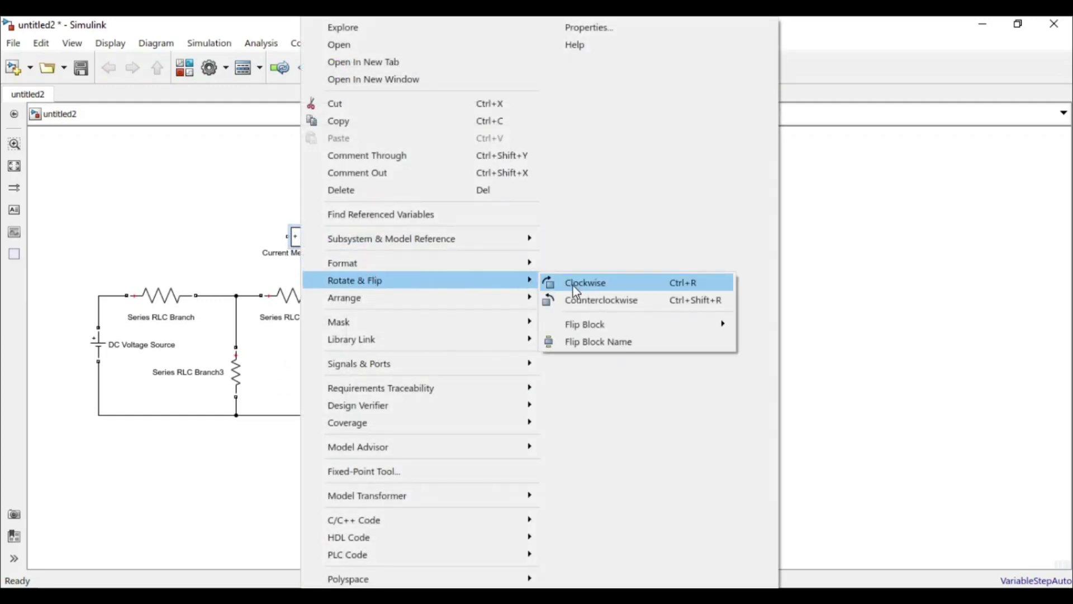
Insert the Current Measurement block into the branch above Series RLC Branch3, replacing the direct wire with connections to the upper node and resistor
{"action": "left_click_drag", "start_coordinate": [307, 240], "coordinate": [244, 336]}
{"action": "left_click", "coordinate": [255, 303]}
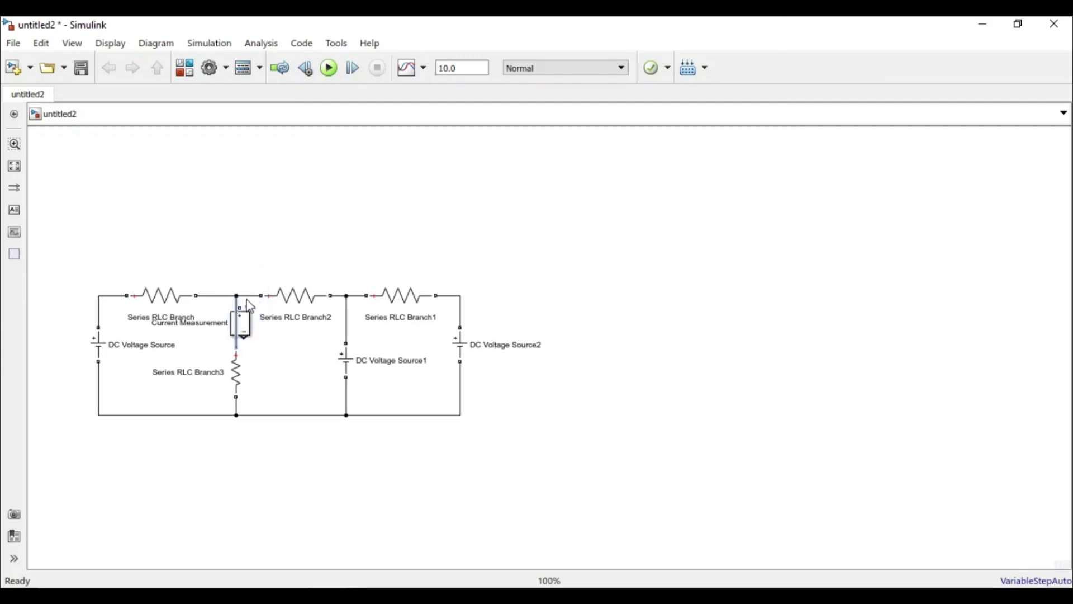
{"action": "key", "text": "Delete"}
{"action": "left_click", "coordinate": [241, 323]}
{"action": "left_click_drag", "start_coordinate": [239, 308], "coordinate": [240, 295]}
{"action": "left_click_drag", "start_coordinate": [237, 338], "coordinate": [236, 348]}
Add a Simulink Sinks Display block above the circuit and connect the Current Measurement output to it
{"action": "double_click", "coordinate": [275, 258]}
{"action": "type", "text": "disp"}
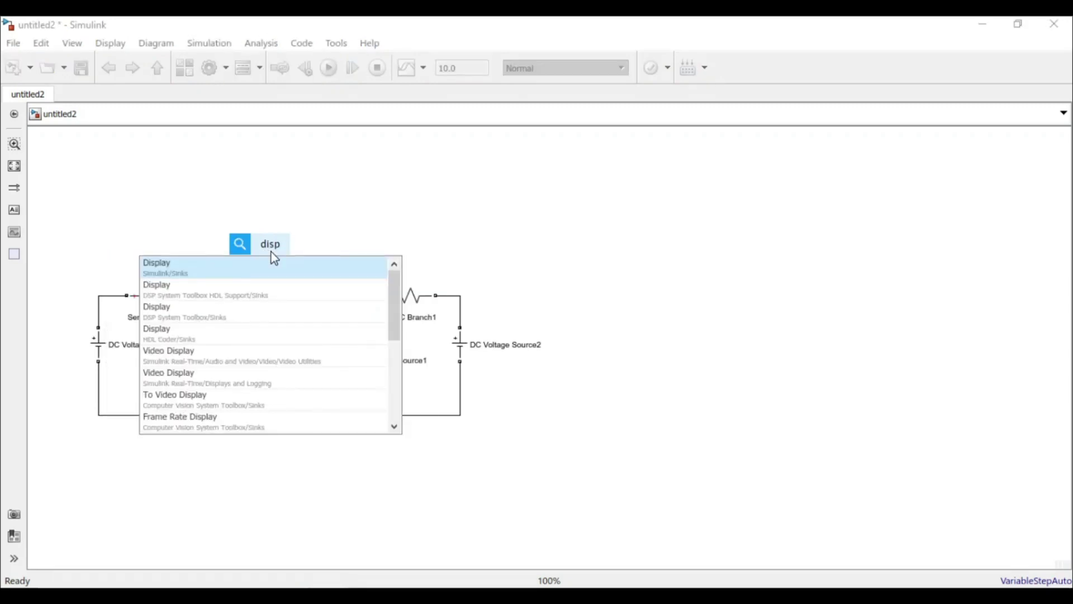
{"action": "left_click", "coordinate": [253, 274]}
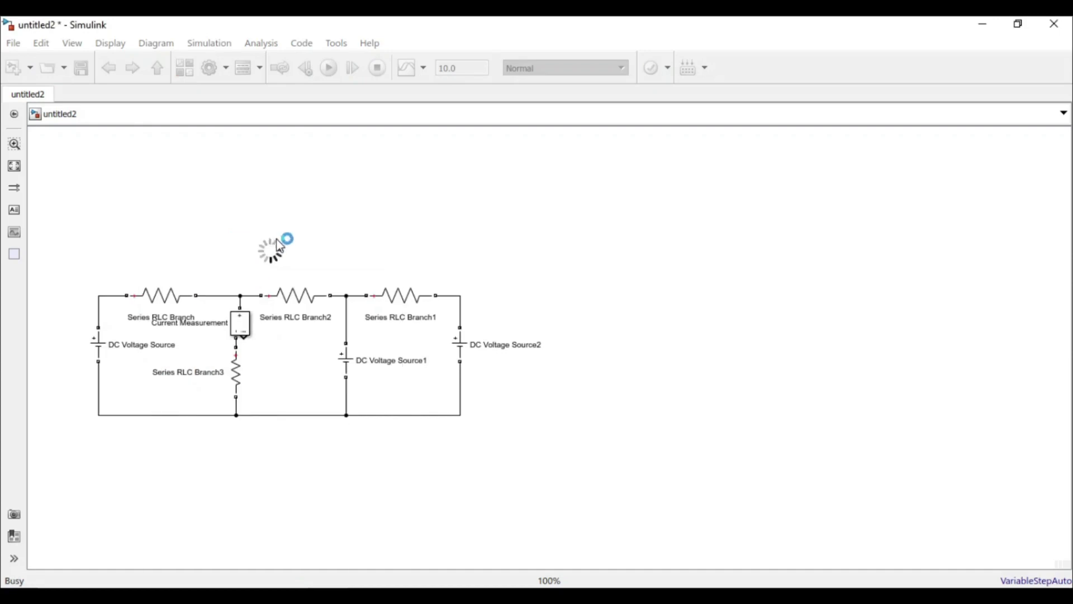
{"action": "left_click_drag", "start_coordinate": [274, 249], "coordinate": [301, 244]}
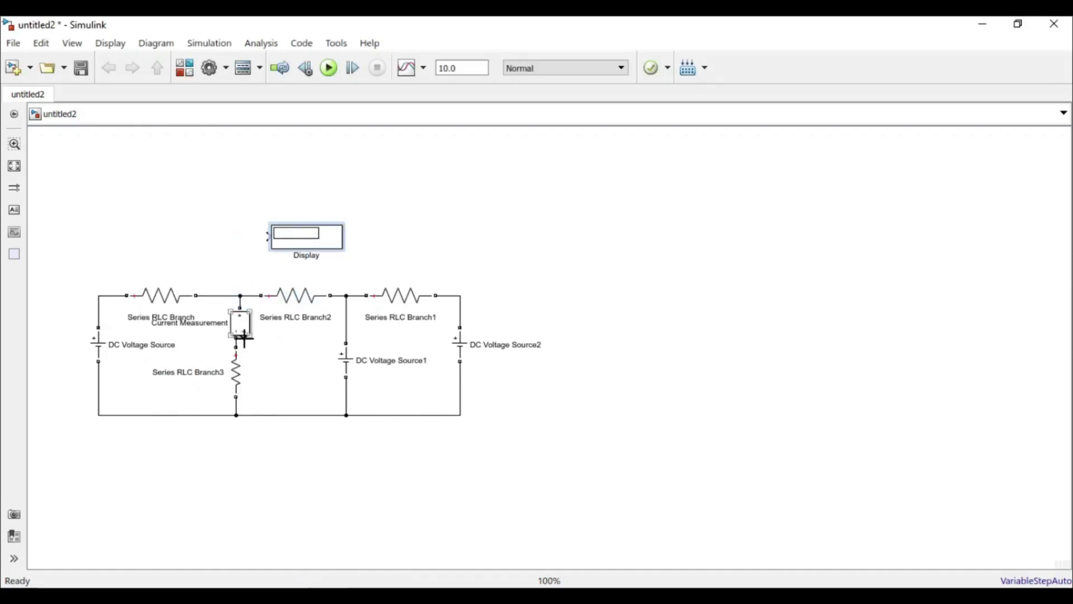
{"action": "mouse_move", "coordinate": [248, 337]}
{"action": "left_mouse_down"}
{"action": "mouse_move", "coordinate": [259, 233]}
{"action": "mouse_move", "coordinate": [268, 236]}
{"action": "left_mouse_up"}
{"action": "left_click", "coordinate": [480, 194]}
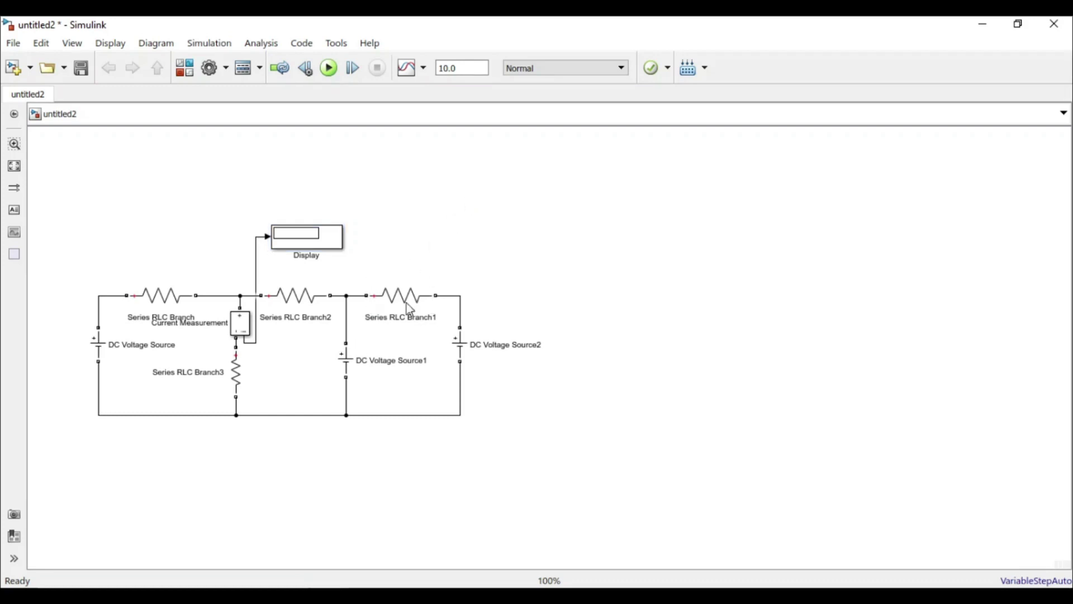
Duplicate the complete circuit with its display three times, stacking the copies beside the original
{"action": "left_click_drag", "start_coordinate": [472, 213], "coordinate": [47, 475]}
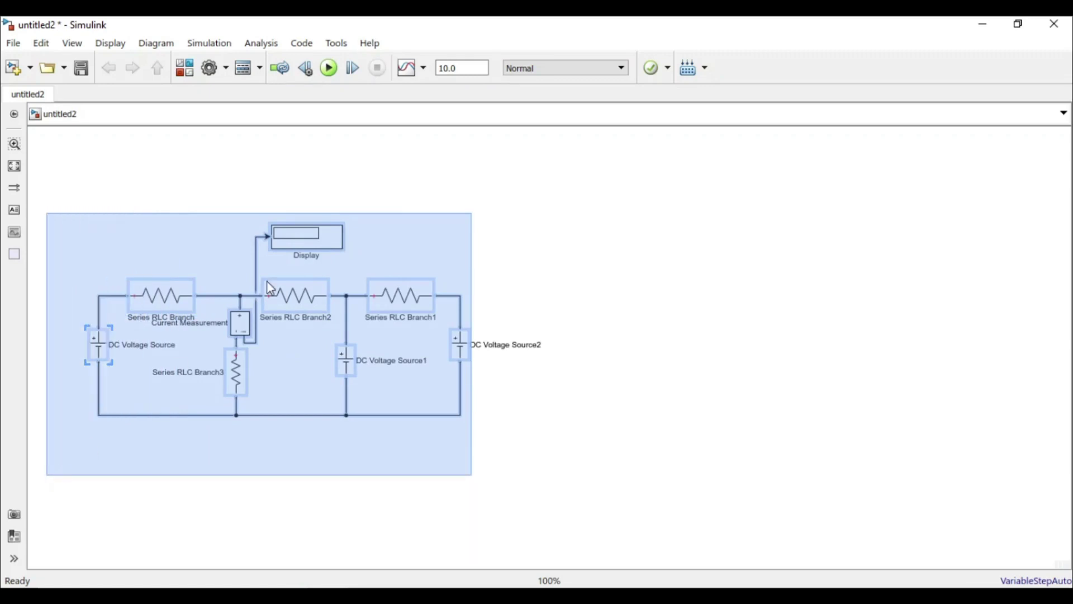
{"action": "left_click", "coordinate": [317, 258]}
{"action": "left_click_drag", "start_coordinate": [324, 251], "coordinate": [778, 398]}
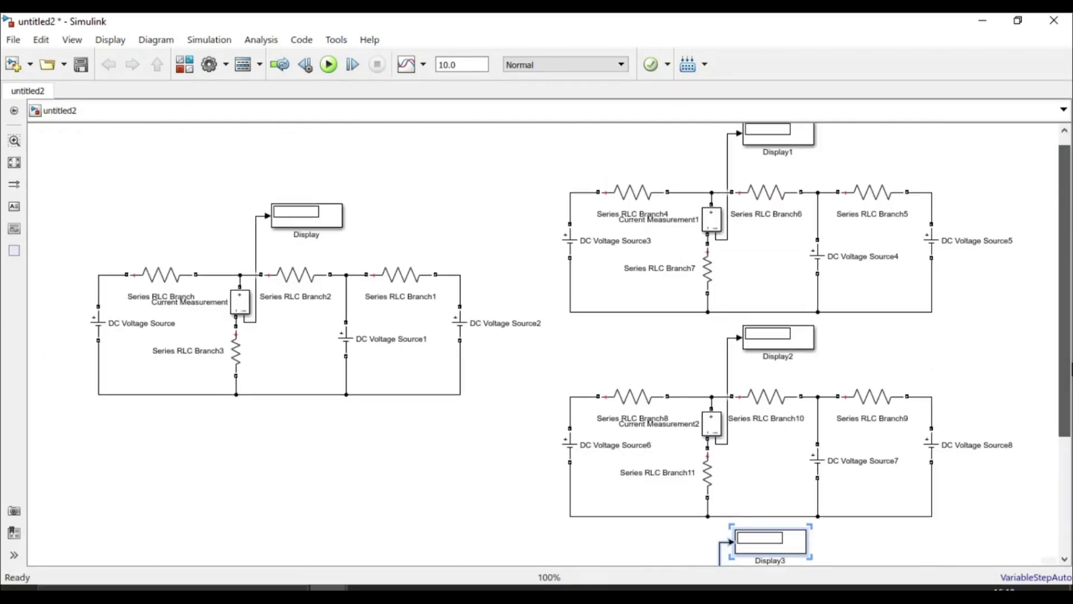
In the uppermost copy, replace DC Voltage Source4 and DC Voltage Source5 with plain wires, keeping only DC Voltage Source3
{"action": "scroll", "coordinate": [1070, 366], "scroll_direction": "up", "scroll_amount": 1}
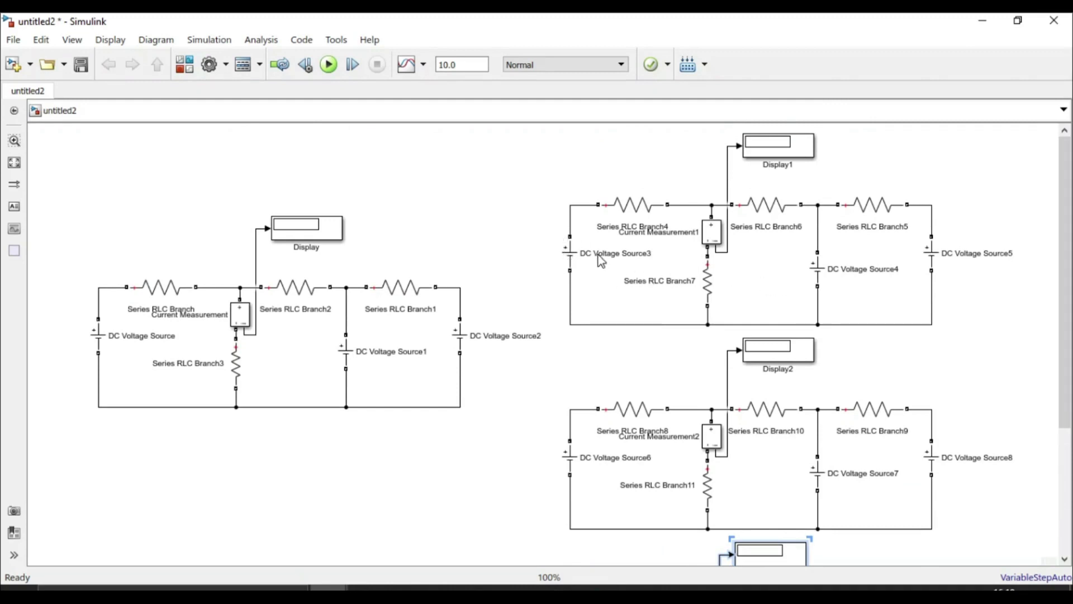
{"action": "left_click", "coordinate": [818, 274]}
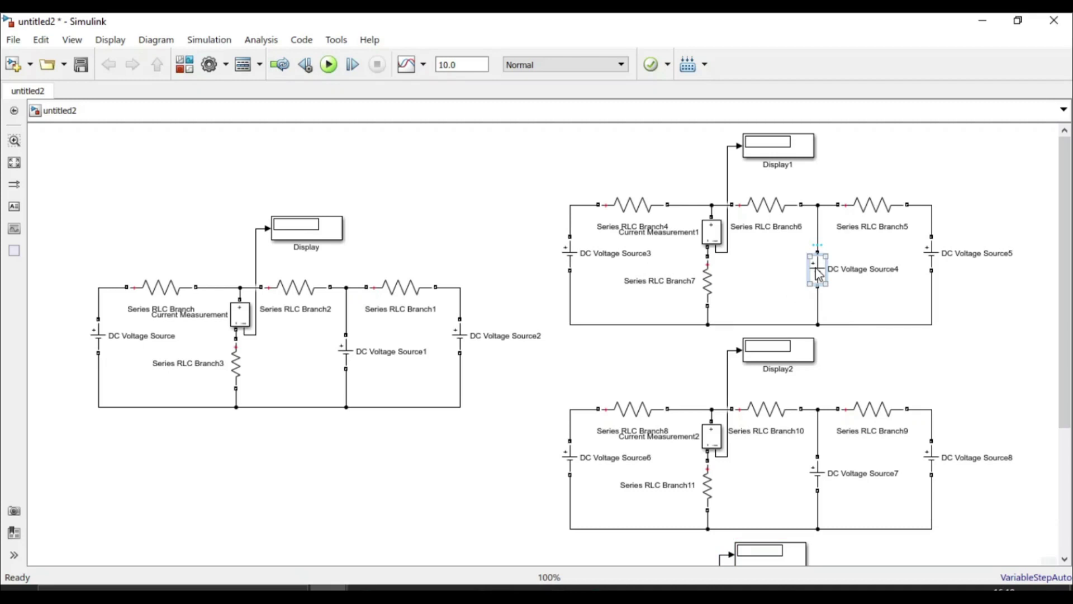
{"action": "key", "text": "Delete"}
{"action": "left_click", "coordinate": [818, 279]}
{"action": "left_click", "coordinate": [932, 261]}
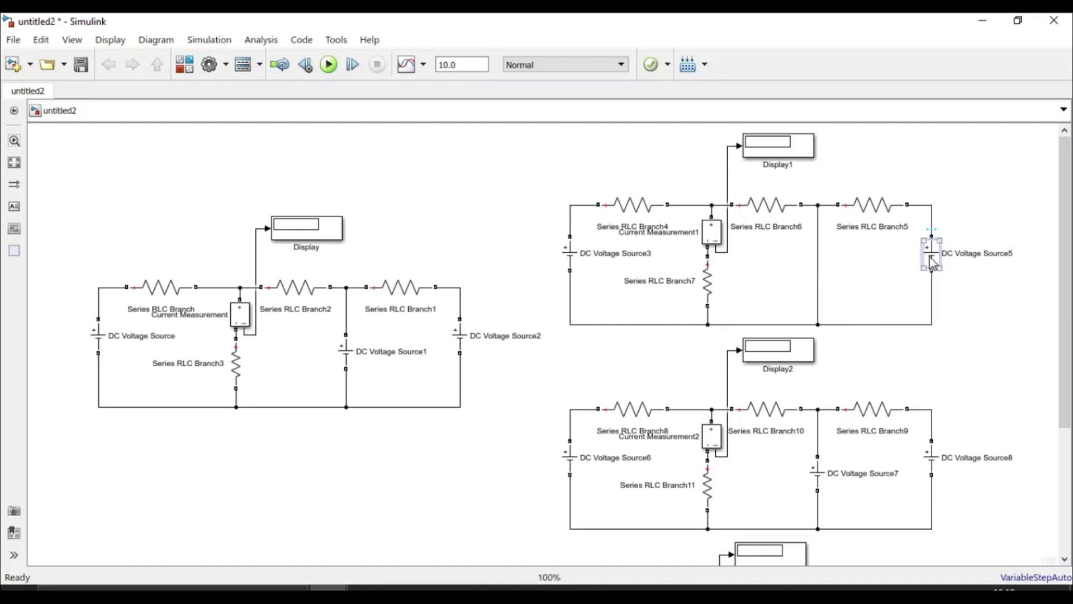
{"action": "key", "text": "Delete"}
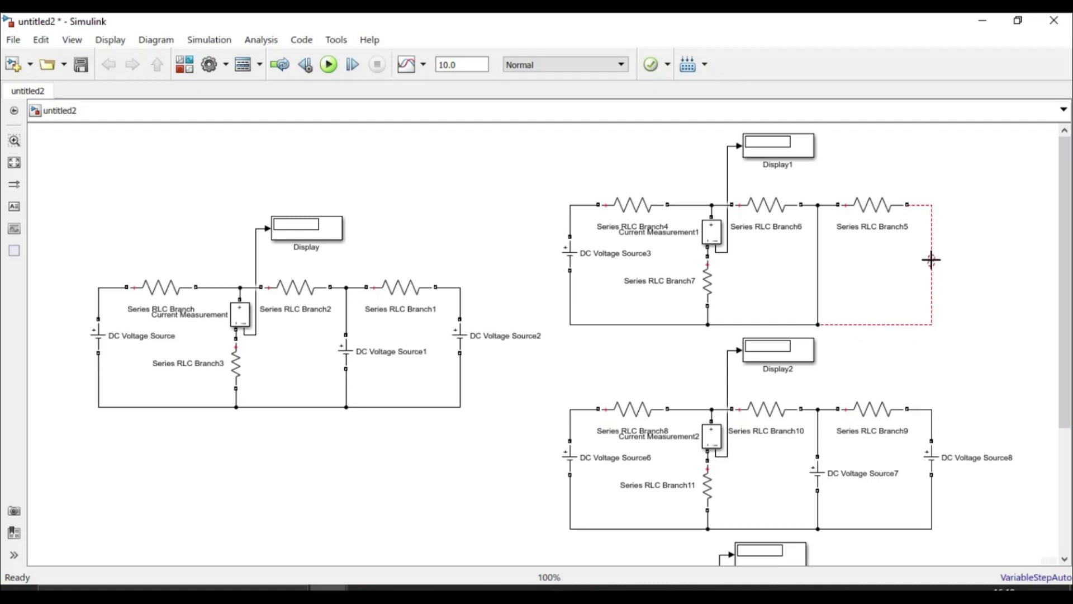
{"action": "left_click", "coordinate": [932, 261]}
In the middle copy, replace DC Voltage Source6 and DC Voltage Source8 with plain wires, keeping only DC Voltage Source7
{"action": "left_click_drag", "start_coordinate": [1064, 314], "coordinate": [1067, 372]}
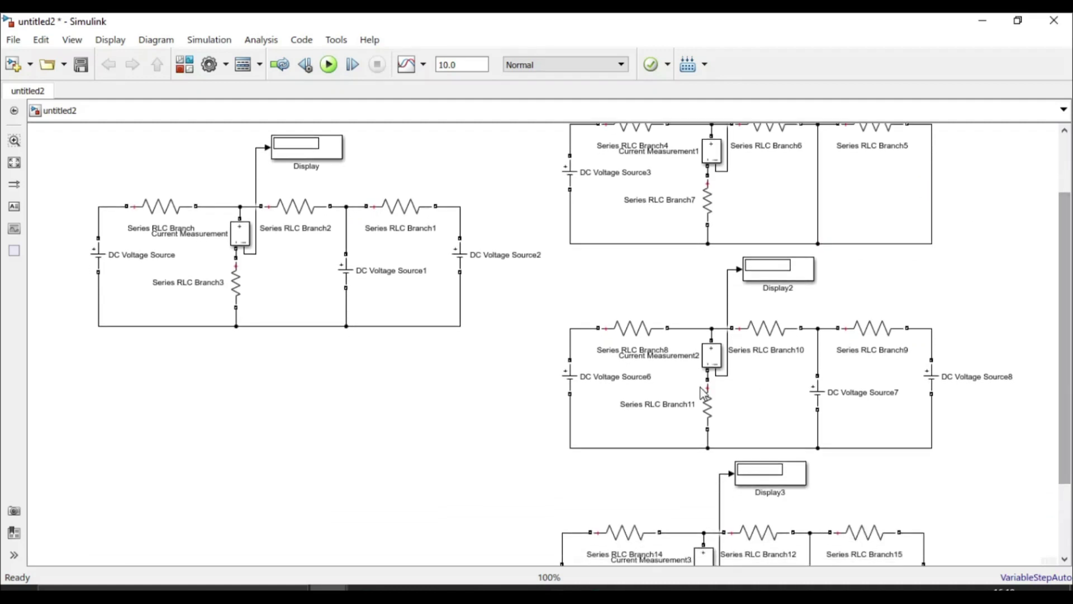
{"action": "left_click", "coordinate": [573, 380]}
{"action": "key", "text": "Delete"}
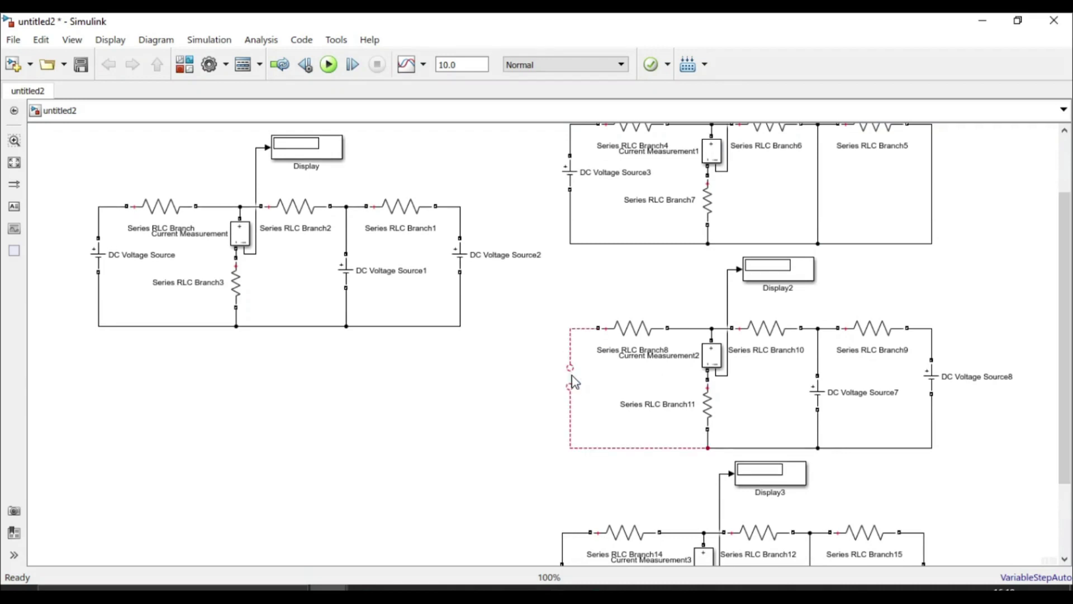
{"action": "left_click_drag", "start_coordinate": [571, 369], "coordinate": [569, 386]}
{"action": "left_click", "coordinate": [932, 380]}
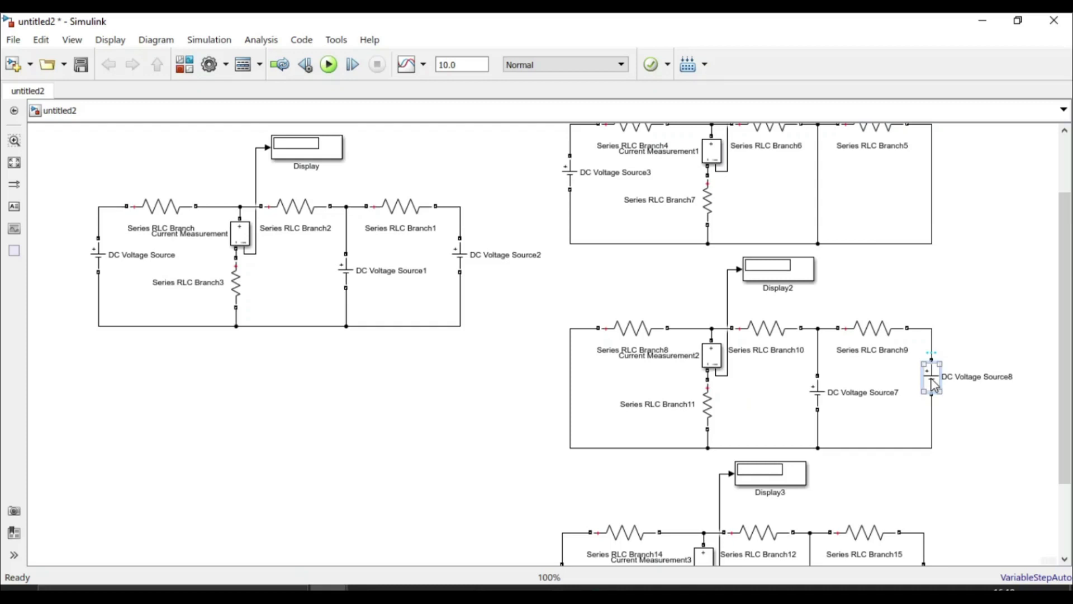
{"action": "key", "text": "Delete"}
{"action": "mouse_move", "coordinate": [932, 378]}
{"action": "left_mouse_down"}
{"action": "mouse_move", "coordinate": [998, 370]}
{"action": "mouse_move", "coordinate": [932, 366]}
{"action": "mouse_move", "coordinate": [934, 385]}
{"action": "left_mouse_up"}
In the lowest copy, replace DC Voltage Source10 and DC Voltage Source9 with plain wires, keeping only DC Voltage Source11
{"action": "left_click_drag", "start_coordinate": [1066, 379], "coordinate": [1062, 472]}
{"action": "left_click", "coordinate": [811, 497]}
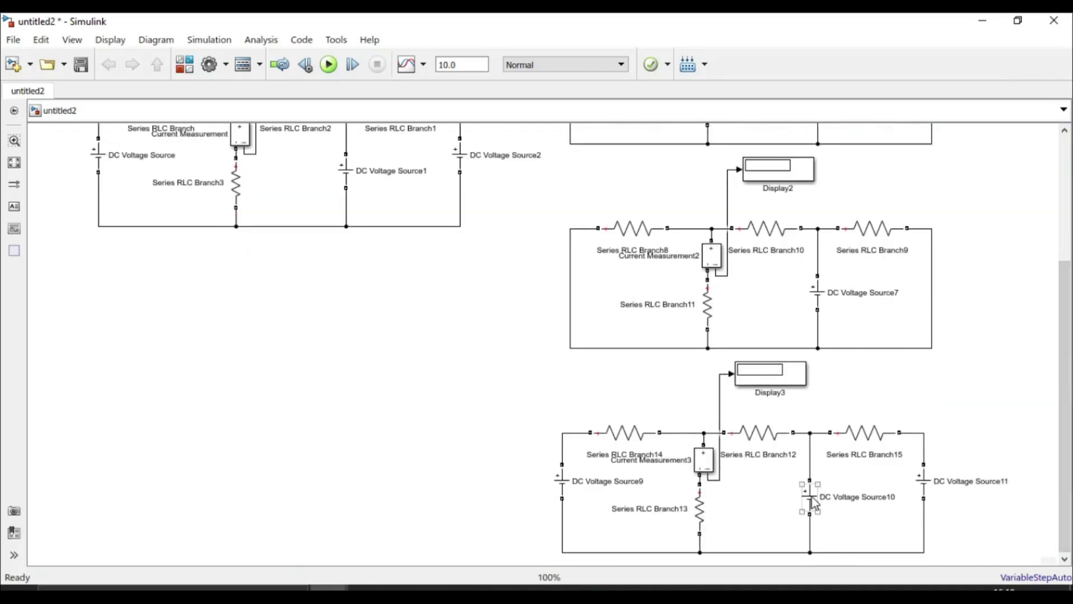
{"action": "key", "text": "Delete"}
{"action": "left_click", "coordinate": [565, 489]}
{"action": "key", "text": "Delete"}
{"action": "left_click_drag", "start_coordinate": [562, 475], "coordinate": [563, 491]}
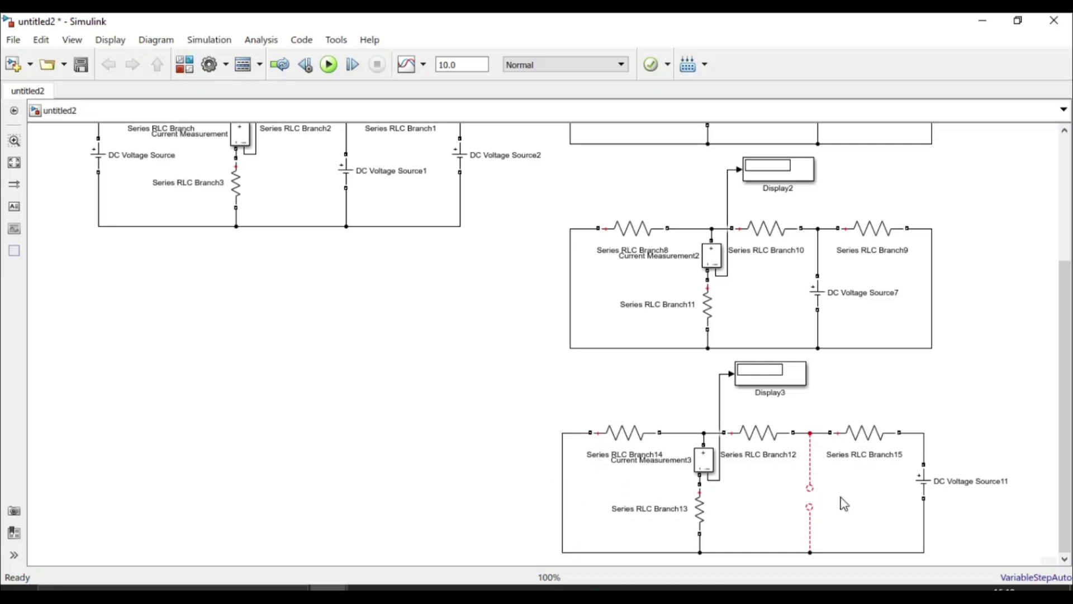
{"action": "left_click_drag", "start_coordinate": [810, 488], "coordinate": [810, 506]}
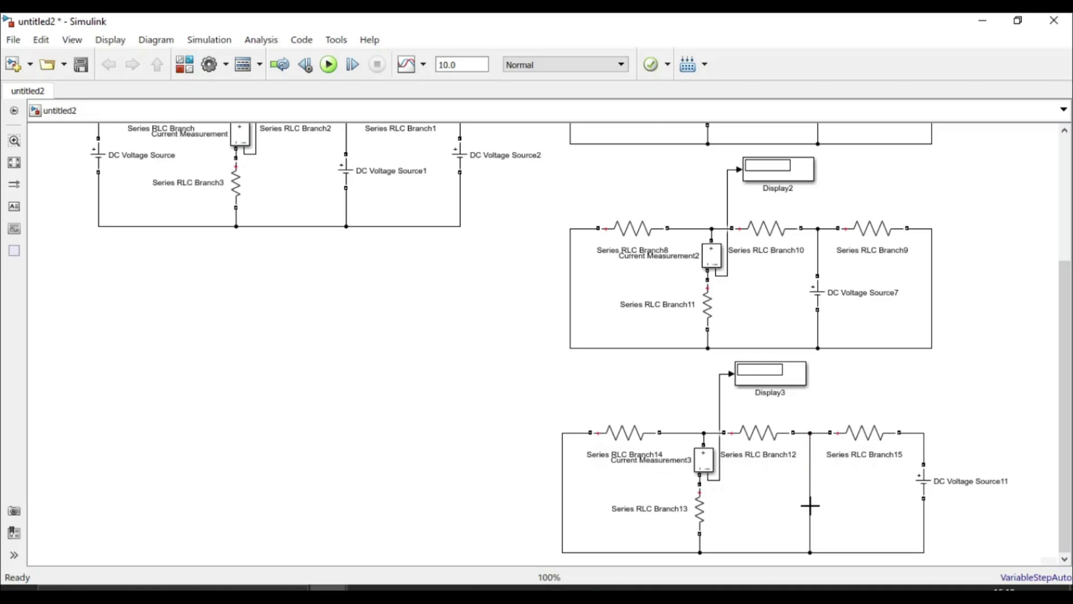
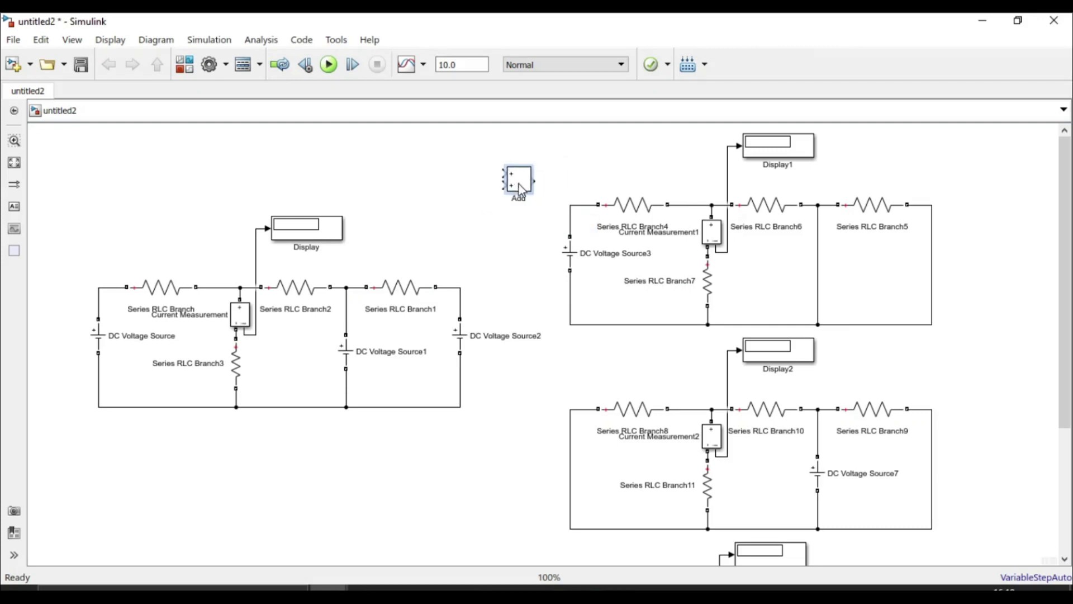
Set the Add block's list of signs to +++ for three inputs
{"action": "double_click", "coordinate": [519, 190]}
{"action": "double_click", "coordinate": [587, 231]}
{"action": "left_click", "coordinate": [587, 231]}
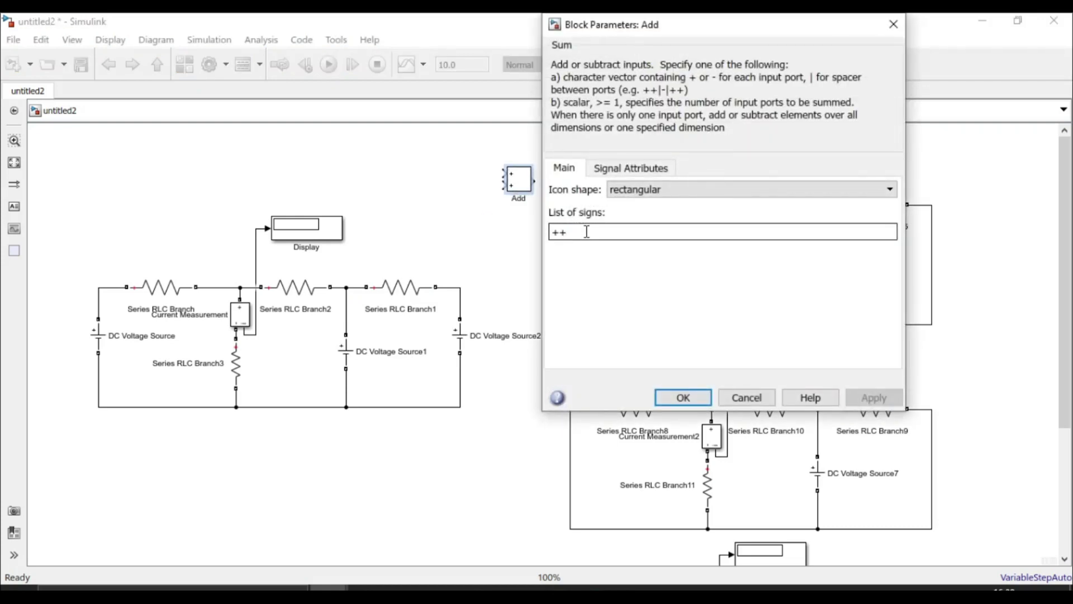
{"action": "type", "text": "+"}
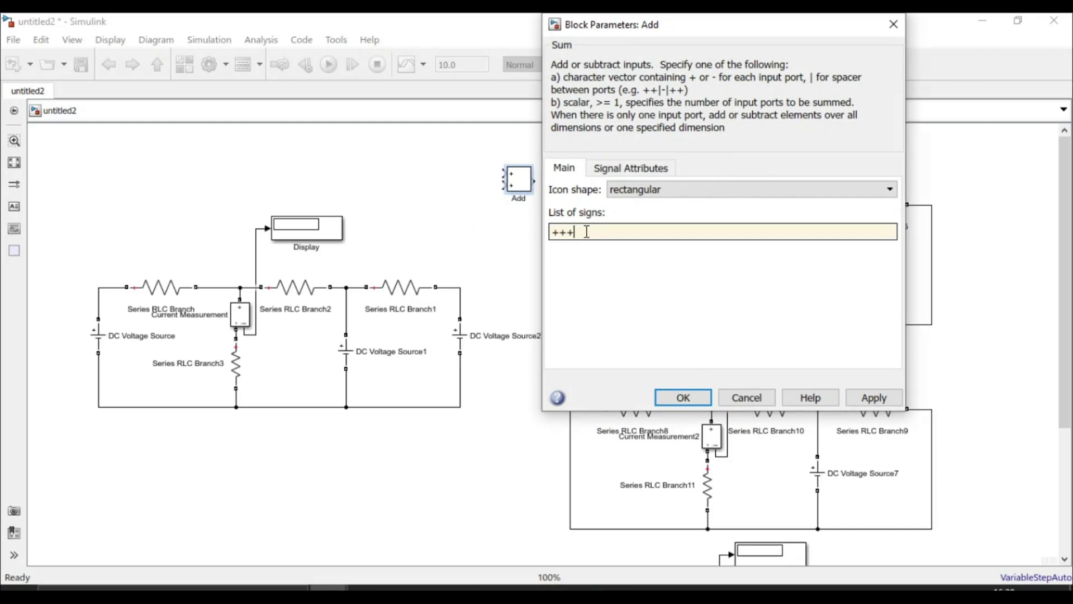
{"action": "left_click", "coordinate": [861, 398]}
{"action": "left_click", "coordinate": [683, 398]}
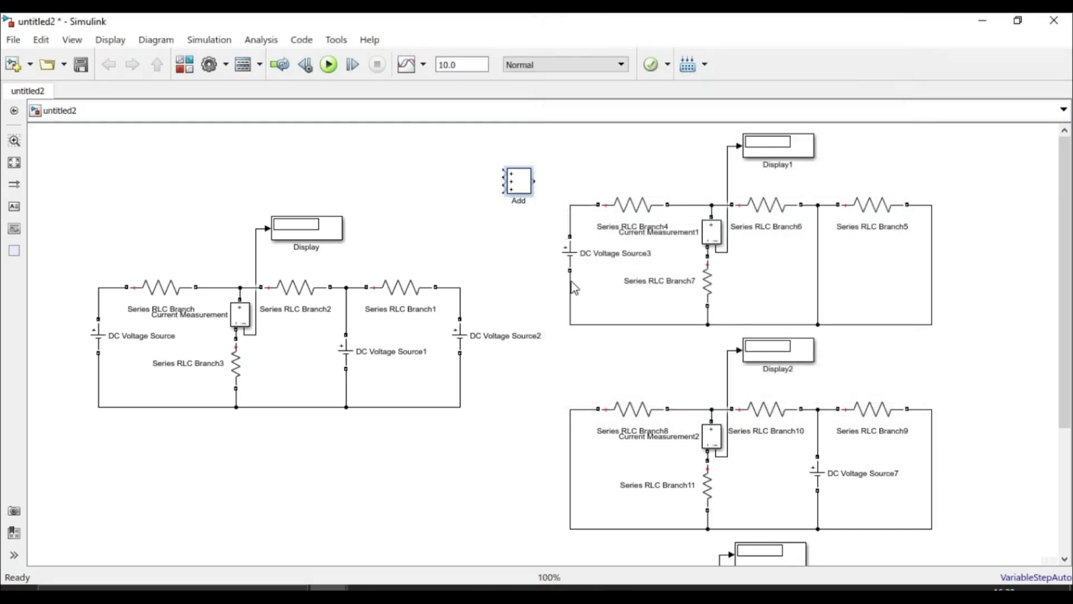
Wire the Add block's three inputs to the signal lines feeding Display1, Display2 and Display3
{"action": "left_click_drag", "start_coordinate": [503, 173], "coordinate": [728, 162]}
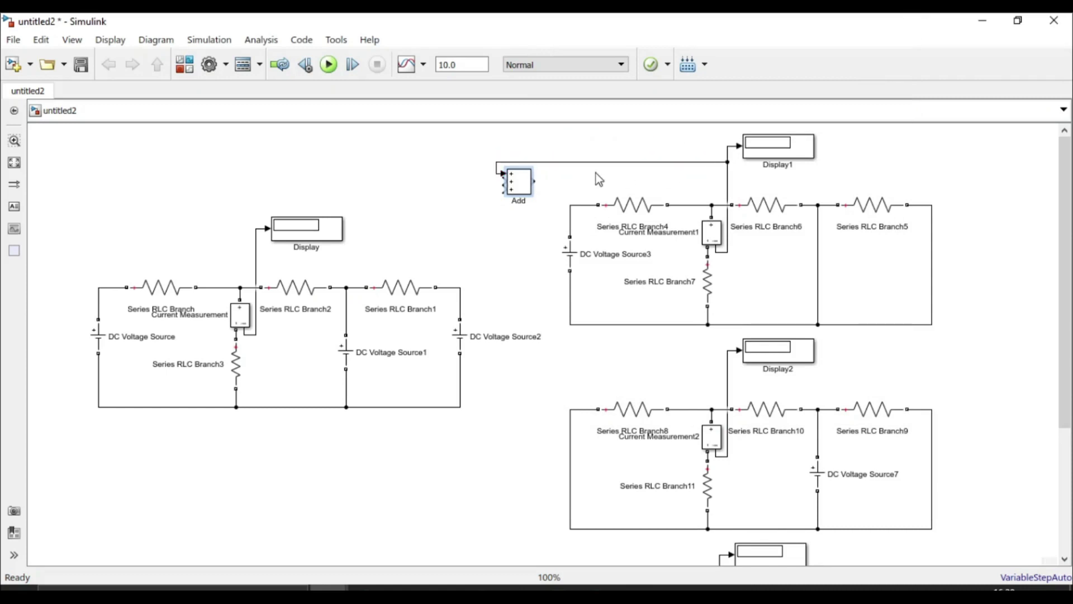
{"action": "left_click_drag", "start_coordinate": [502, 181], "coordinate": [728, 382]}
{"action": "left_click_drag", "start_coordinate": [503, 189], "coordinate": [720, 476]}
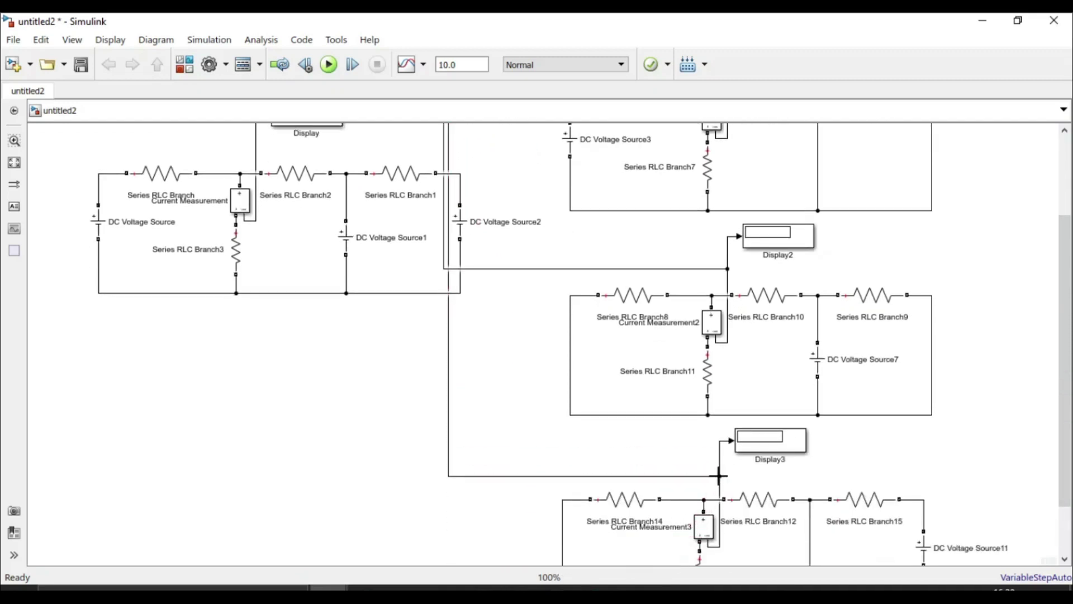
Duplicate the original circuit's Display block above itself and connect the Add block's output to the copy
{"action": "scroll", "coordinate": [1068, 271], "scroll_direction": "up", "scroll_amount": 3}
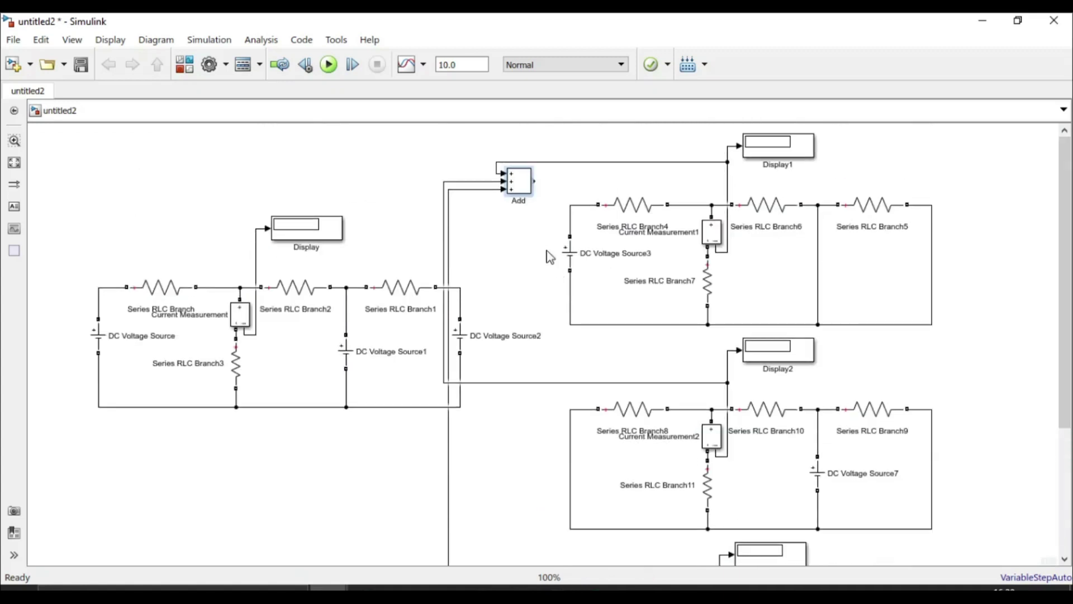
{"action": "left_click", "coordinate": [322, 232]}
{"action": "left_click_drag", "start_coordinate": [322, 232], "coordinate": [377, 185]}
{"action": "left_click_drag", "start_coordinate": [534, 181], "coordinate": [323, 224]}
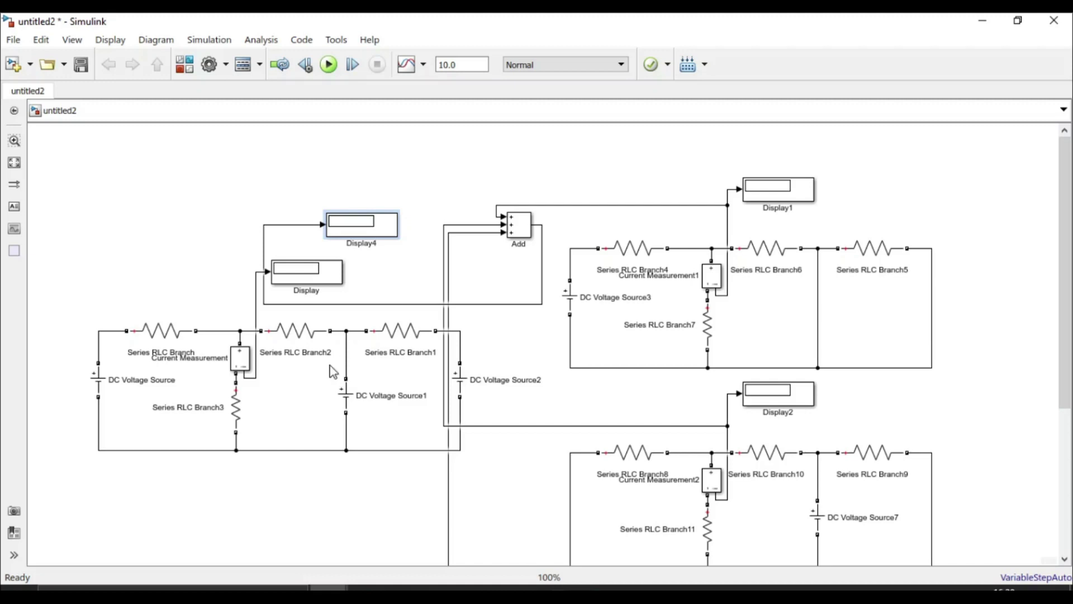
Add a powergui block in the empty area below the original circuit
{"action": "left_click", "coordinate": [188, 537]}
{"action": "double_click", "coordinate": [188, 537]}
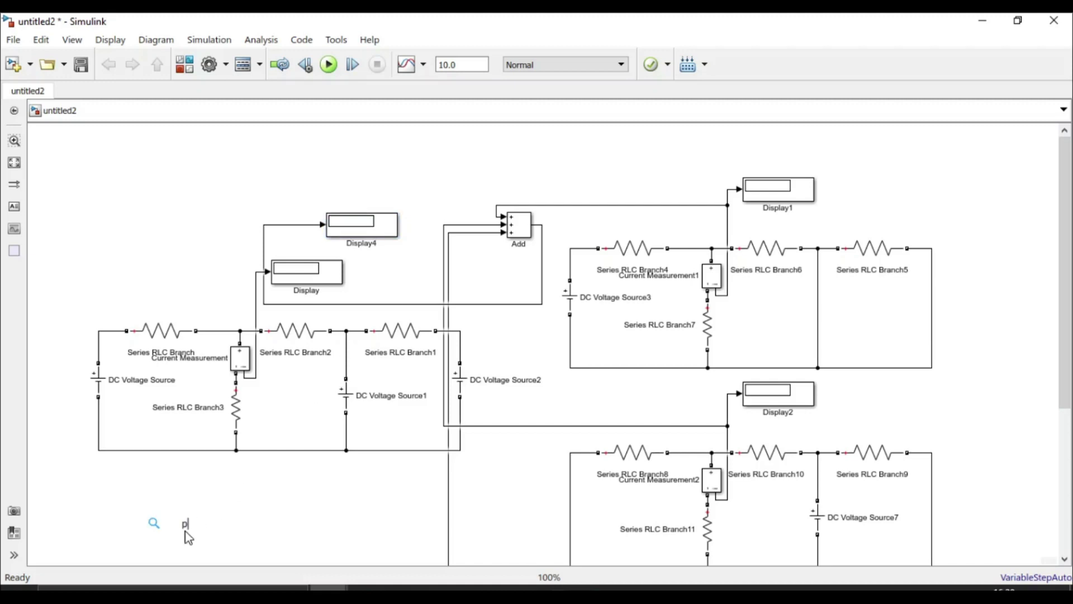
{"action": "type", "text": "power"}
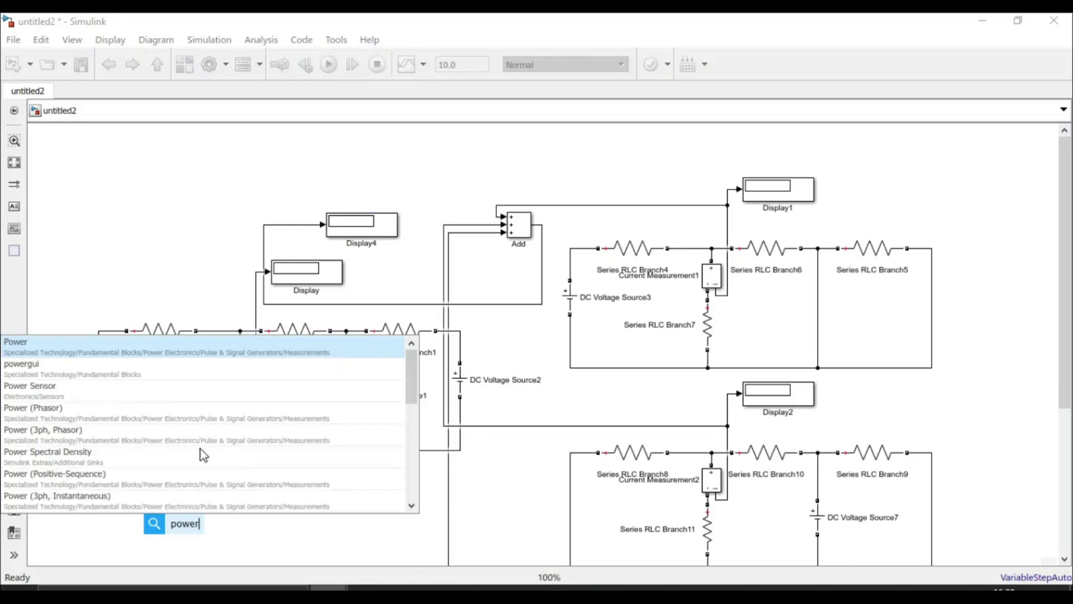
{"action": "left_click", "coordinate": [145, 374]}
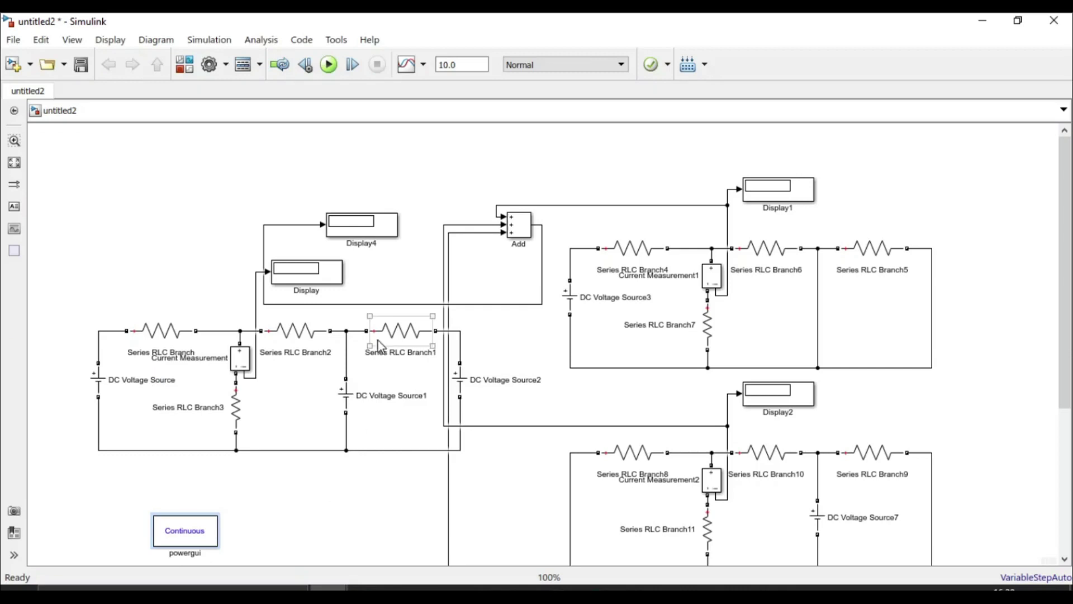
Set the simulation stop time to 2 and run the simulation to compare the total and summed currents
{"action": "double_click", "coordinate": [449, 65]}
{"action": "type", "text": "2"}
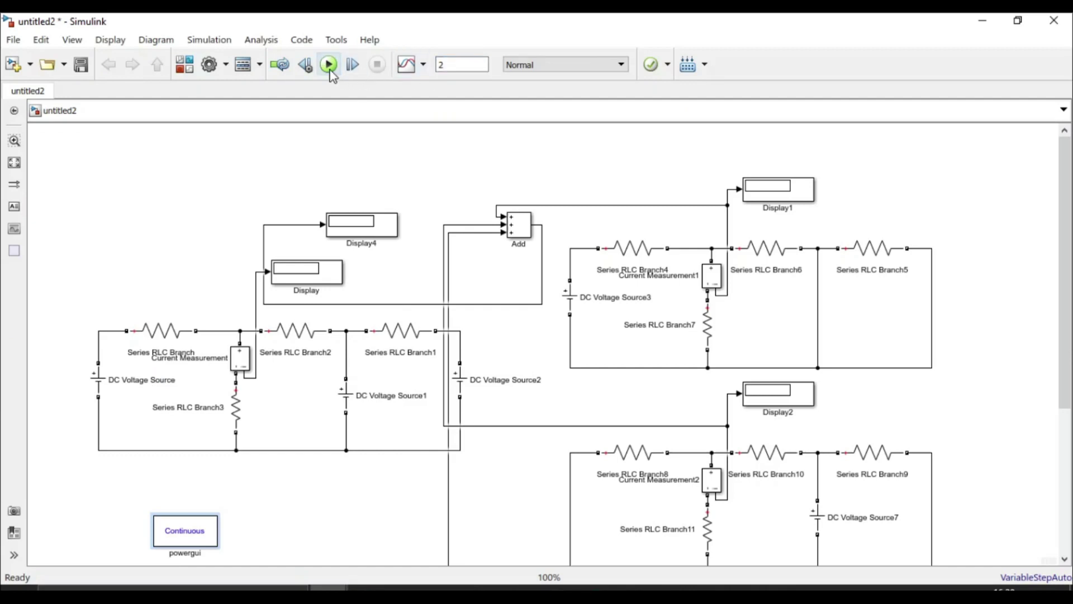
{"action": "left_click", "coordinate": [372, 227]}
{"action": "left_click", "coordinate": [329, 65]}
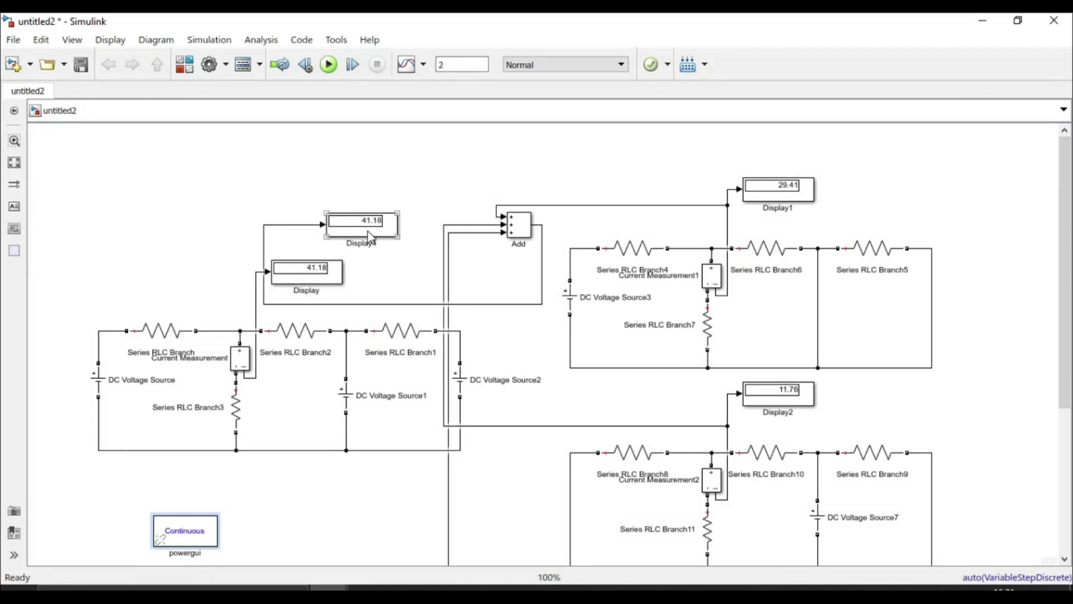
{"action": "left_click", "coordinate": [326, 283]}
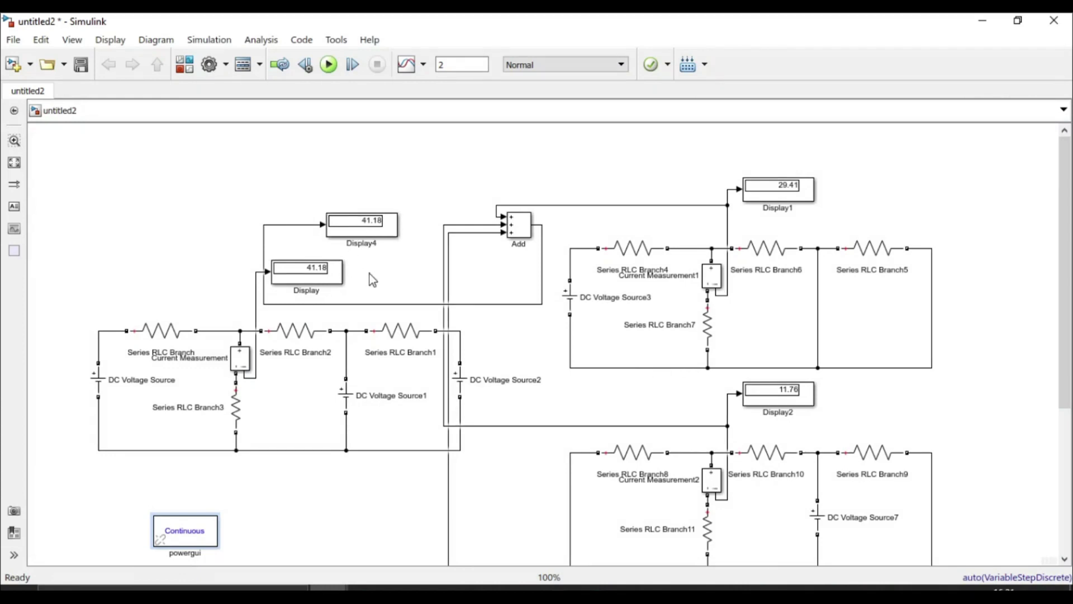